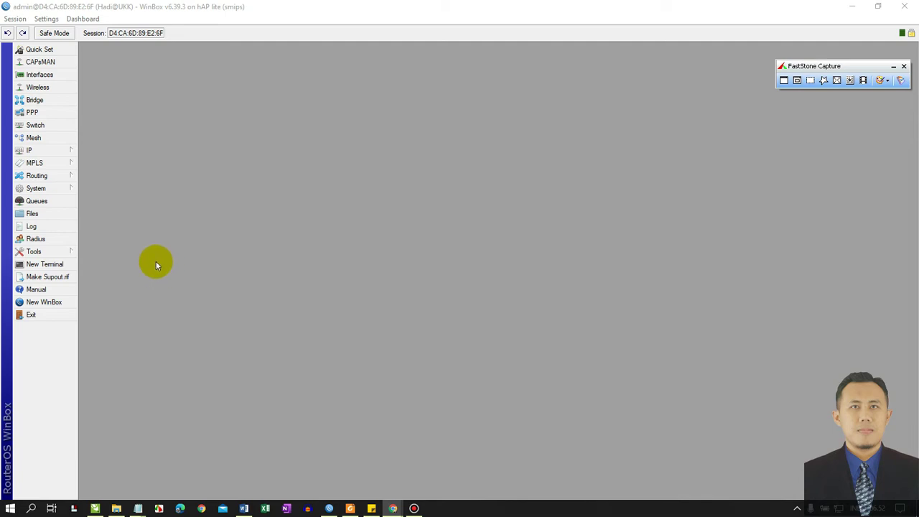
# - Open the SNTP client settings, make sure the client is enabled with its primary and secondary NTP servers, and apply them
pyautogui.click(58, 193)
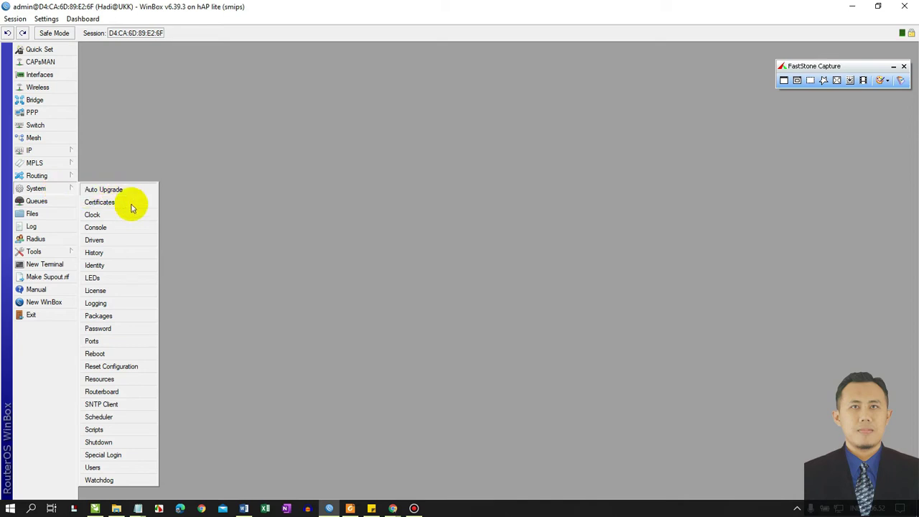
pyautogui.click(128, 408)
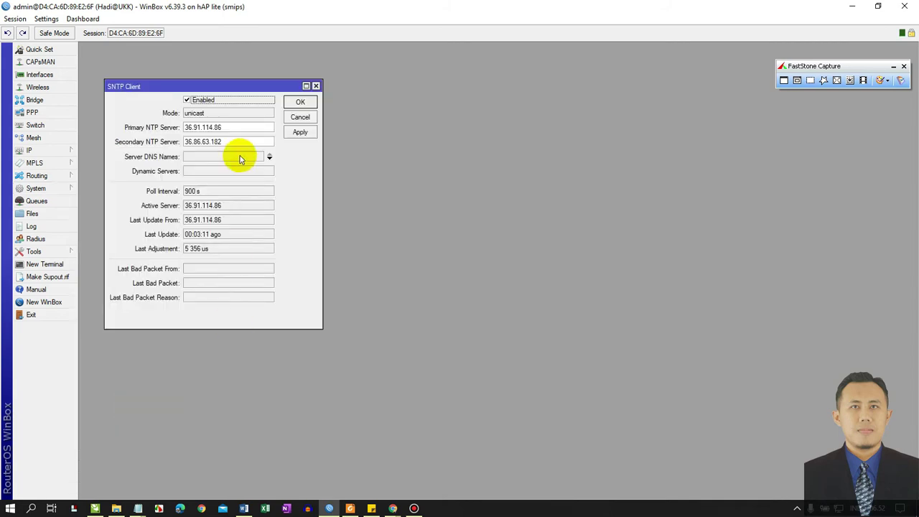
pyautogui.moveTo(209, 88); pyautogui.dragTo(198, 67)
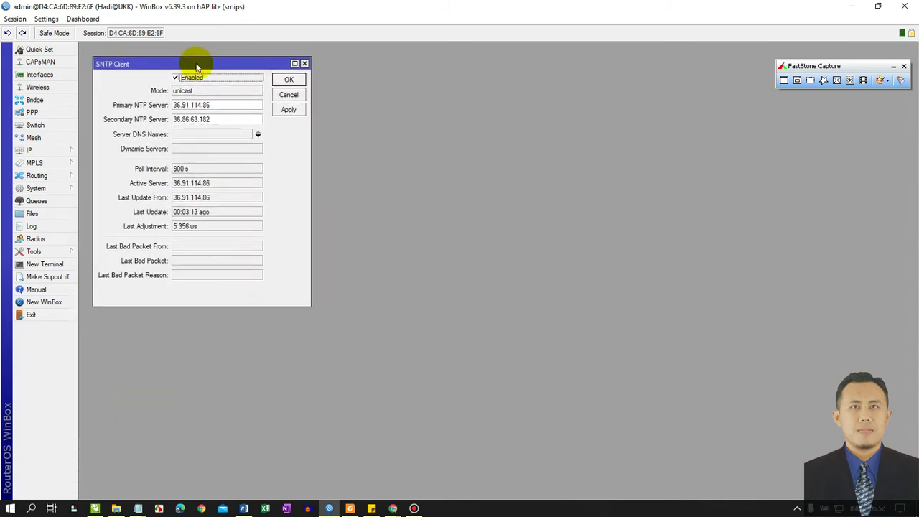
pyautogui.click(176, 77)
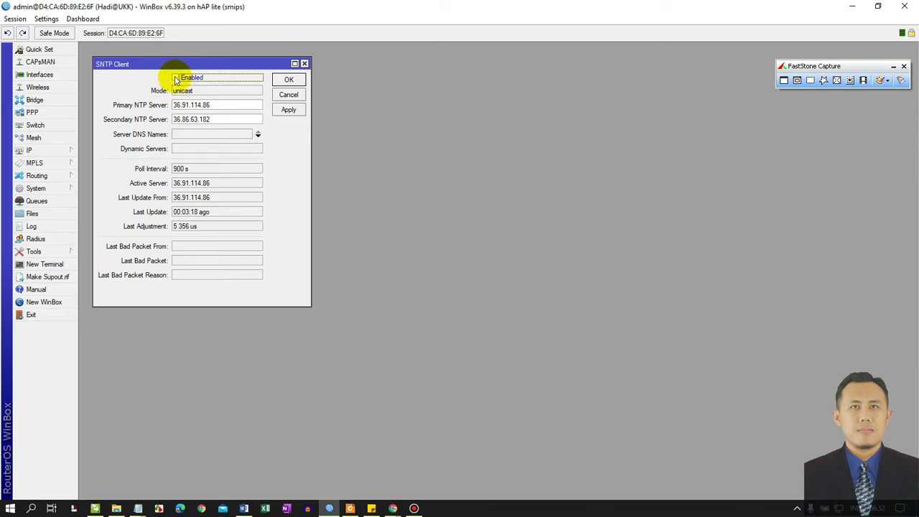
pyautogui.click(176, 78)
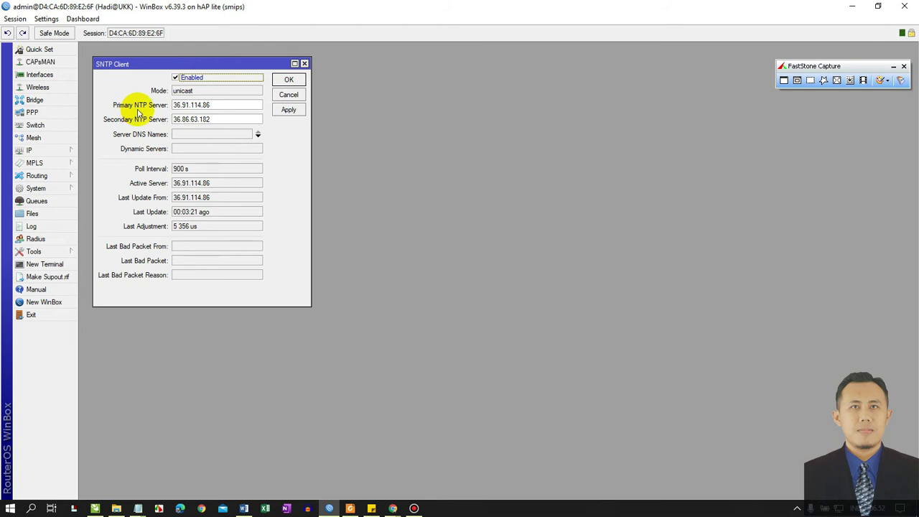
pyautogui.click(225, 104)
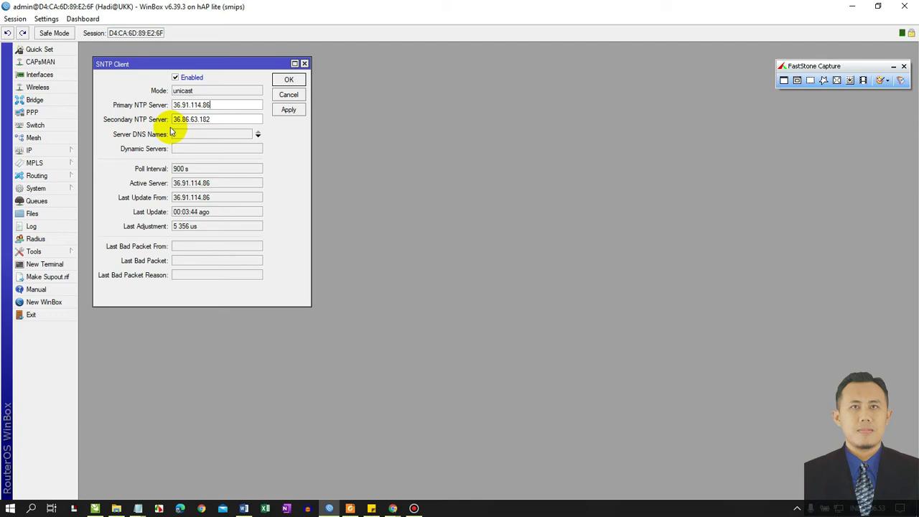
pyautogui.click(288, 113)
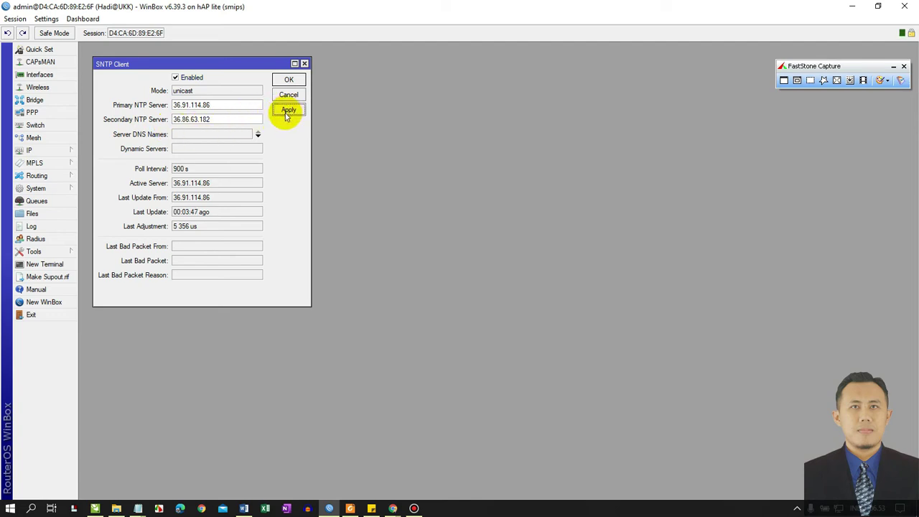
# - Switch to the Notepad notes and compare the example NTP servers and unicast mode with the SNTP client settings
pyautogui.moveTo(208, 68); pyautogui.dragTo(196, 64)
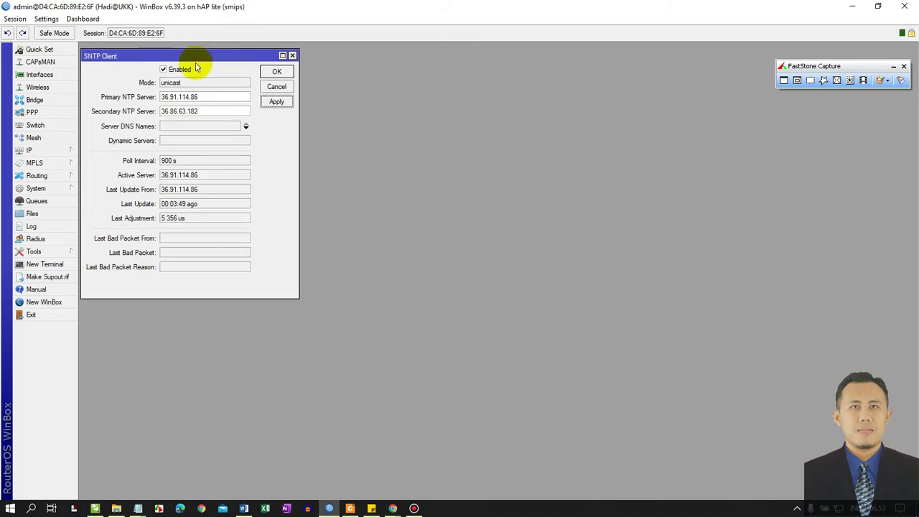
pyautogui.moveTo(138, 506)
pyautogui.click(184, 476)
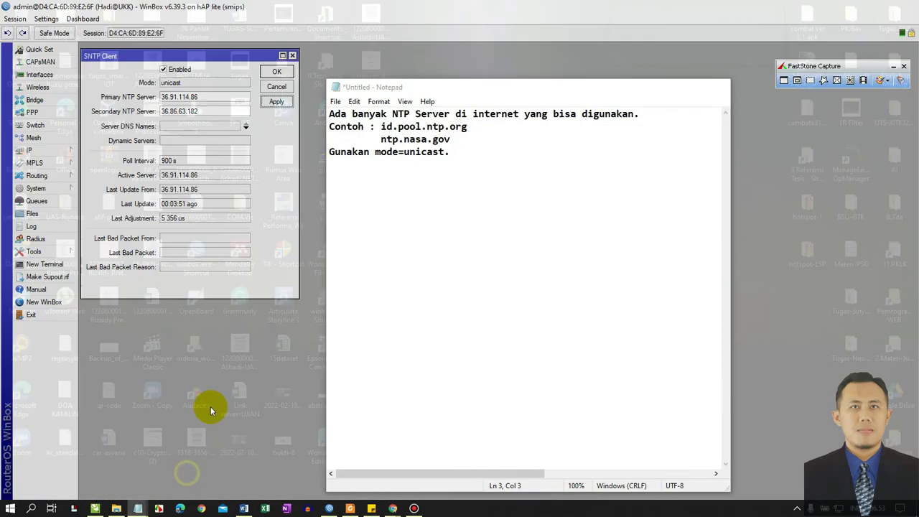
pyautogui.moveTo(368, 93); pyautogui.dragTo(350, 62)
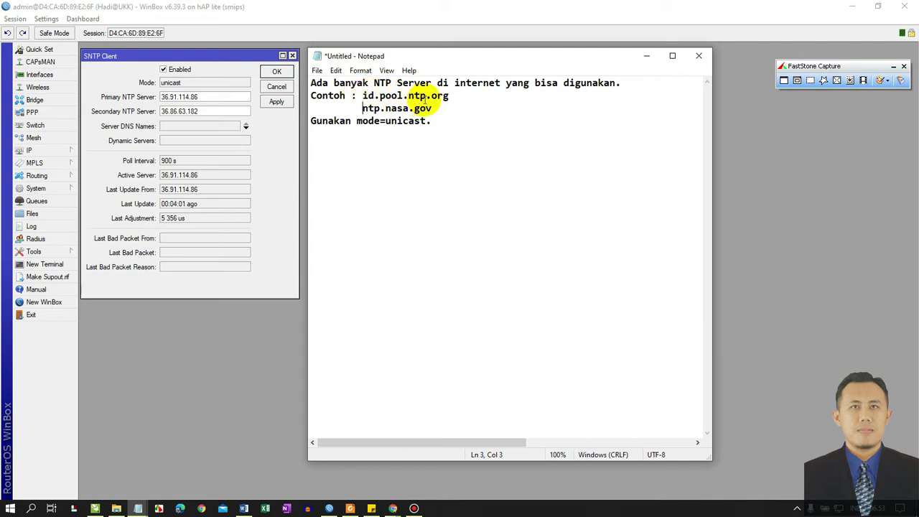
pyautogui.click(459, 95)
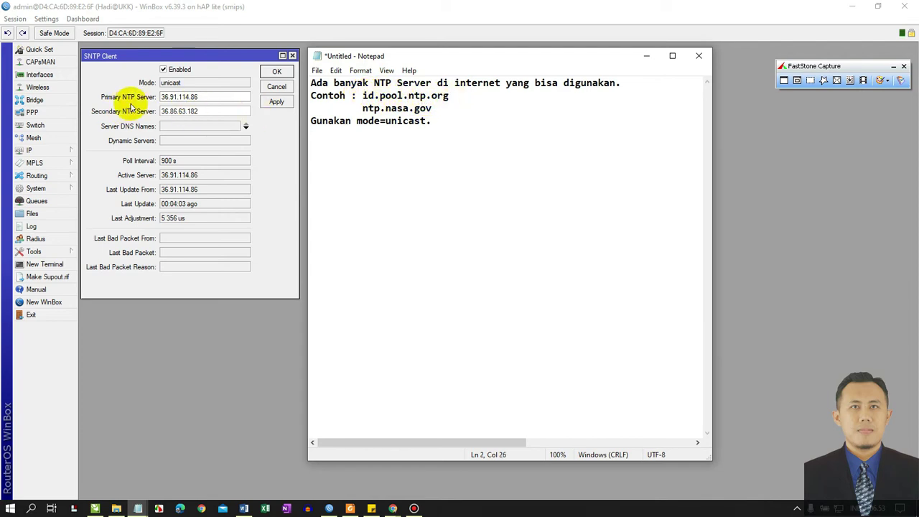
pyautogui.click(179, 96)
pyautogui.moveTo(139, 510)
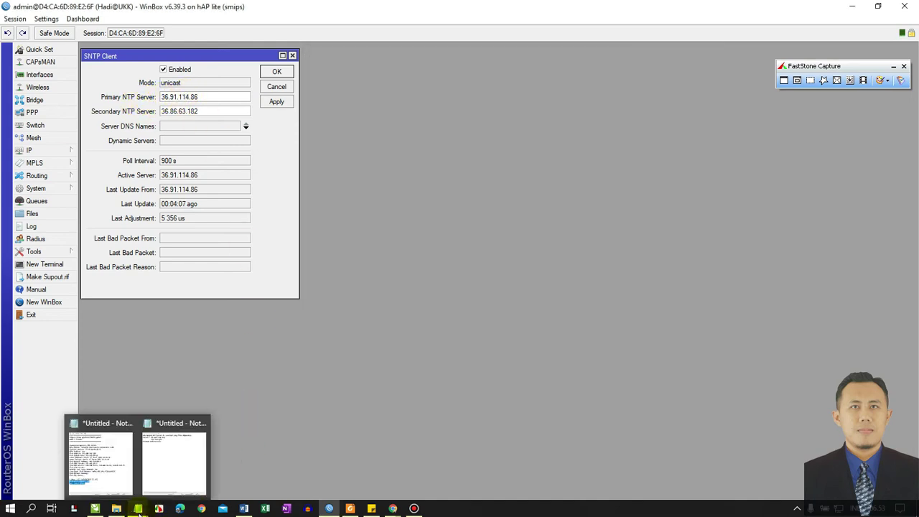
pyautogui.click(165, 468)
pyautogui.click(386, 108)
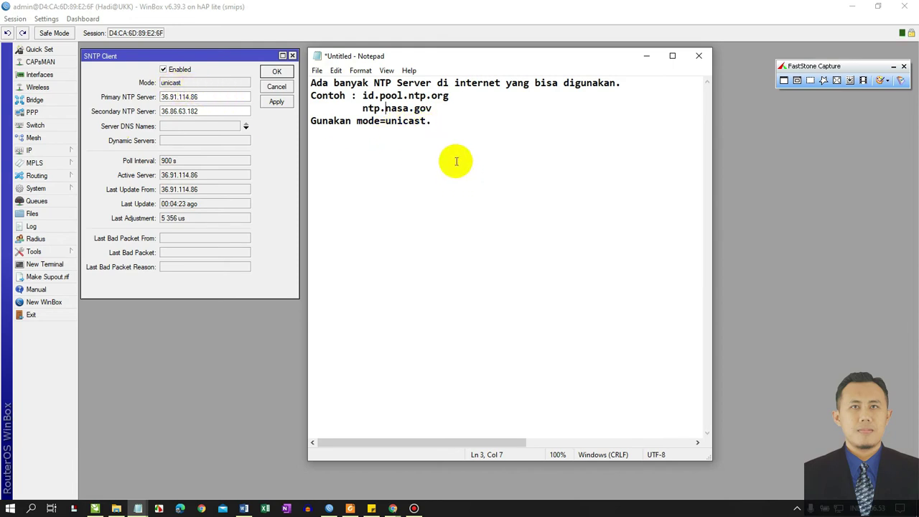
pyautogui.moveTo(455, 95); pyautogui.dragTo(364, 95)
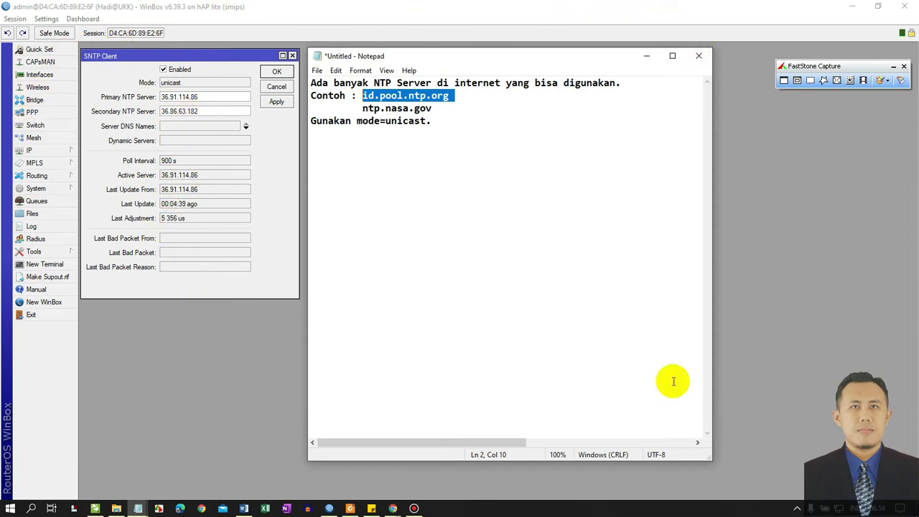
# - Ping google.com from a new WinBox terminal to test the router's internet connection, and close the terminal
pyautogui.click(32, 265)
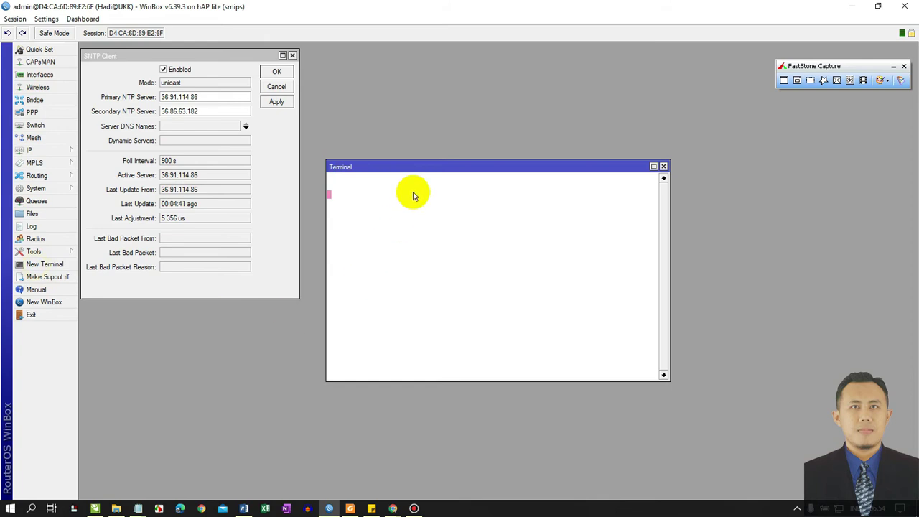
pyautogui.moveTo(410, 170); pyautogui.dragTo(551, 158)
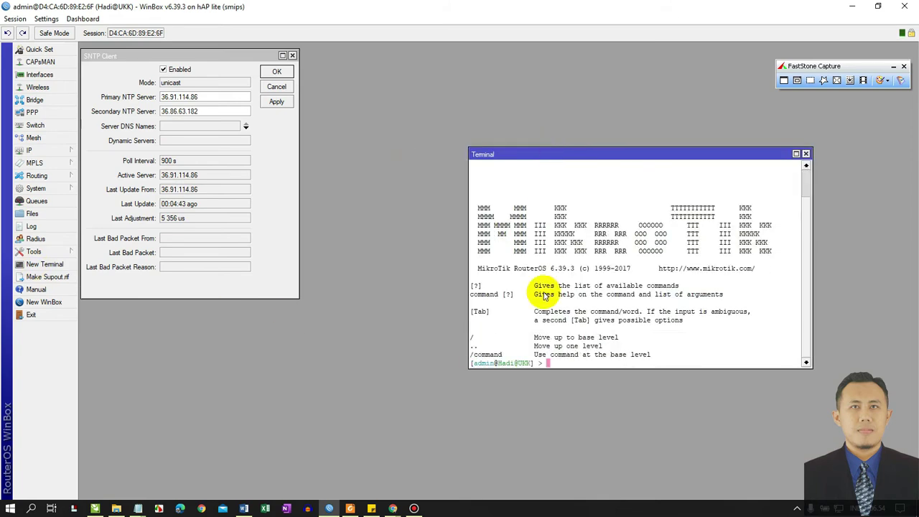
pyautogui.write('ping google.com')
pyautogui.press('Return')
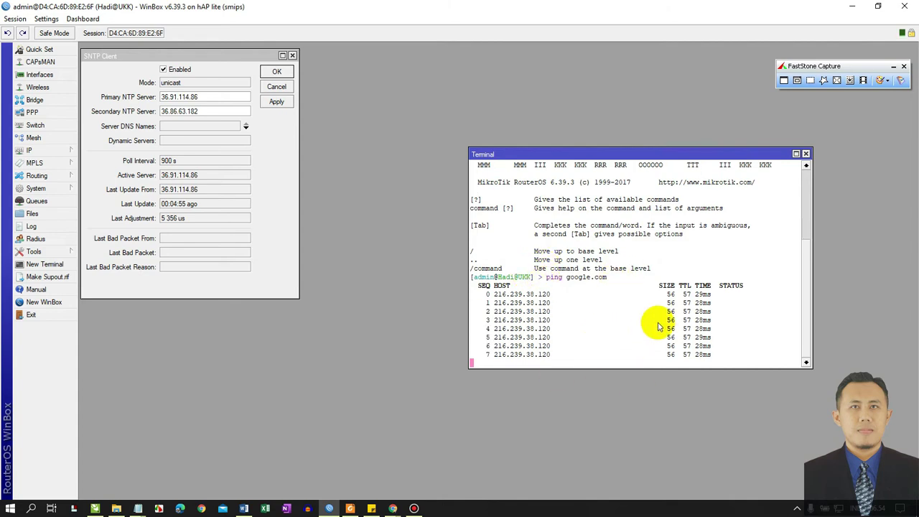
pyautogui.click(806, 154)
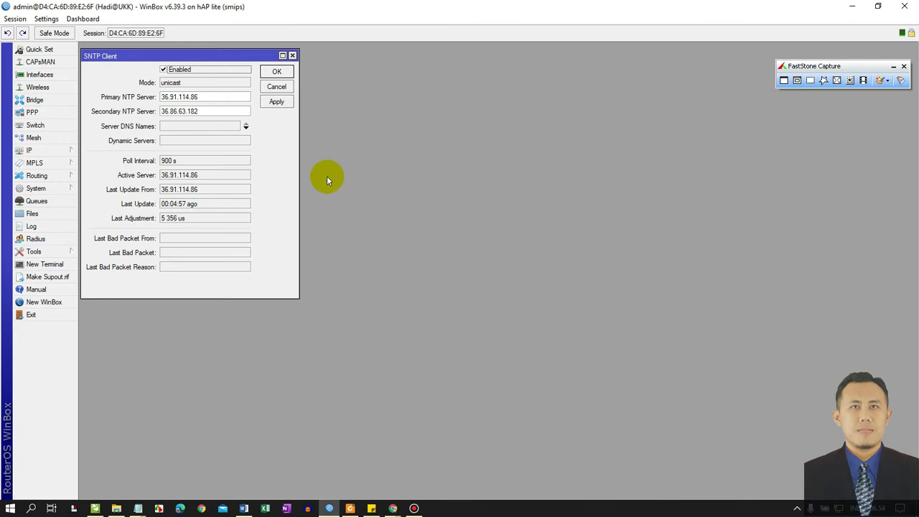
# - Apply the enabled SNTP client configuration and close its settings with the changes accepted
pyautogui.moveTo(148, 56); pyautogui.dragTo(147, 51)
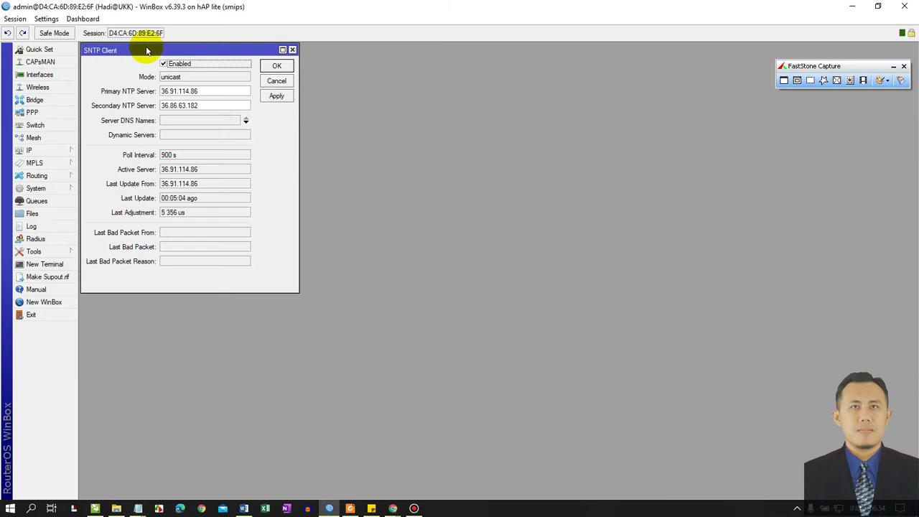
pyautogui.moveTo(147, 50); pyautogui.dragTo(184, 51)
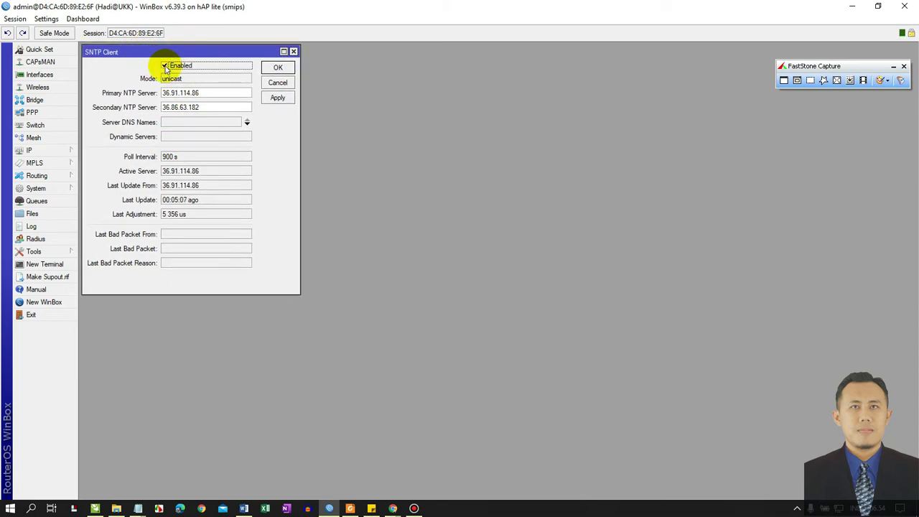
pyautogui.click(277, 97)
pyautogui.click(279, 68)
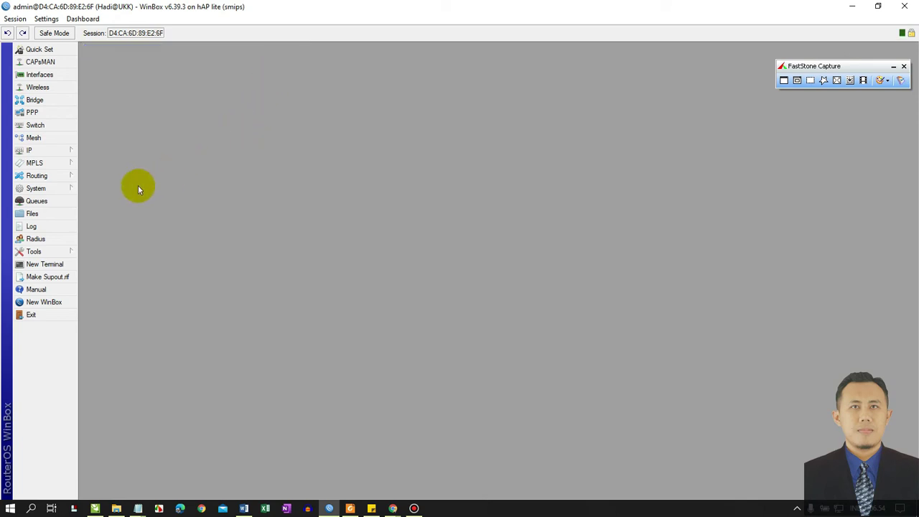
# - Open the router's system clock, check its time, date and time zone settings, and close it
pyautogui.click(63, 191)
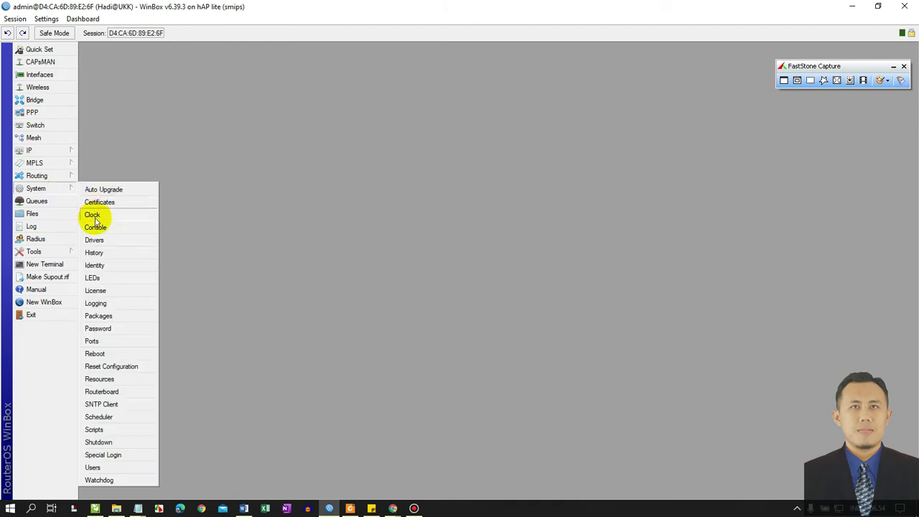
pyautogui.click(99, 217)
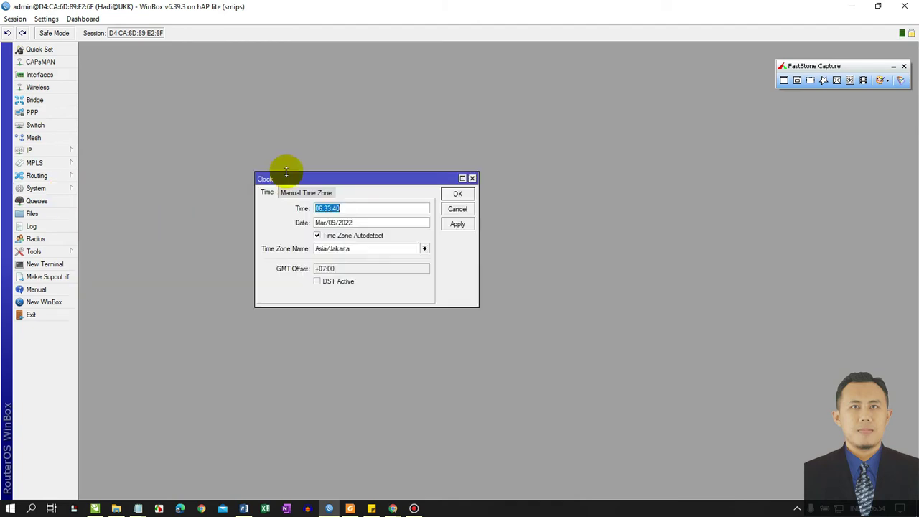
pyautogui.moveTo(293, 179); pyautogui.dragTo(348, 127)
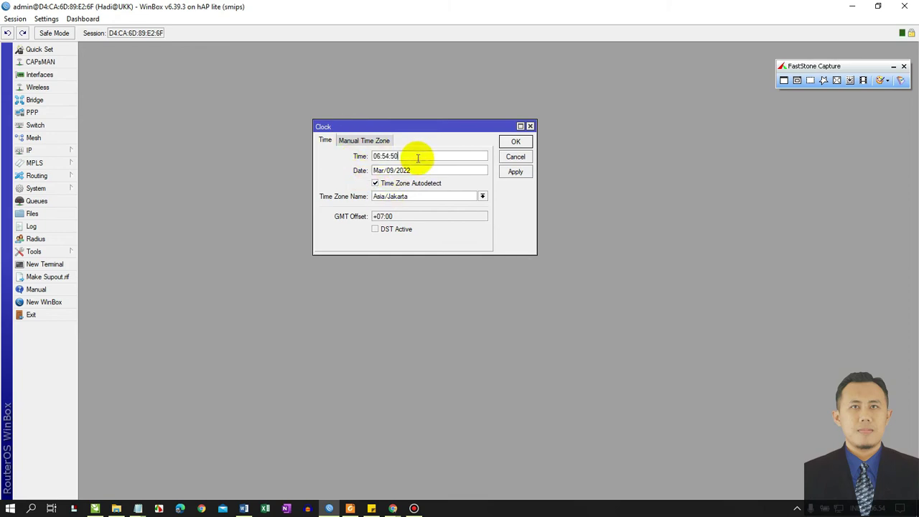
pyautogui.moveTo(420, 127); pyautogui.dragTo(310, 117)
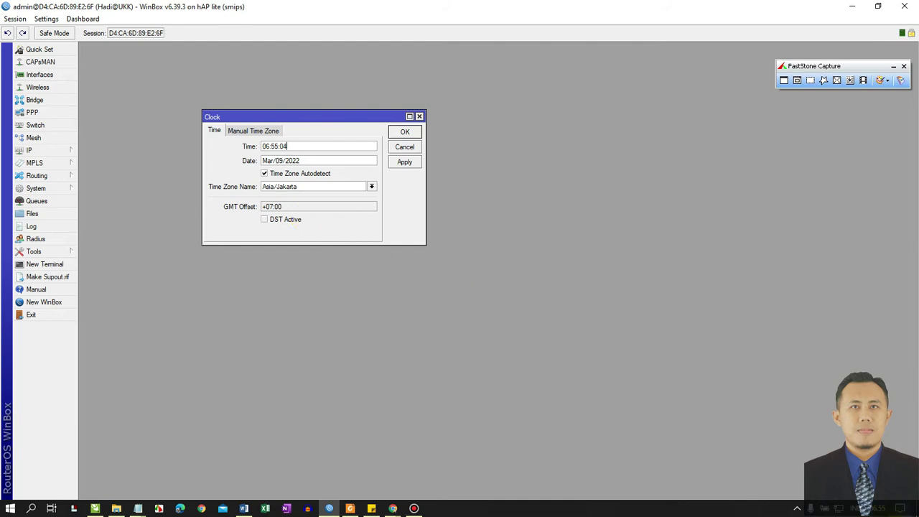
pyautogui.moveTo(302, 117); pyautogui.dragTo(215, 78)
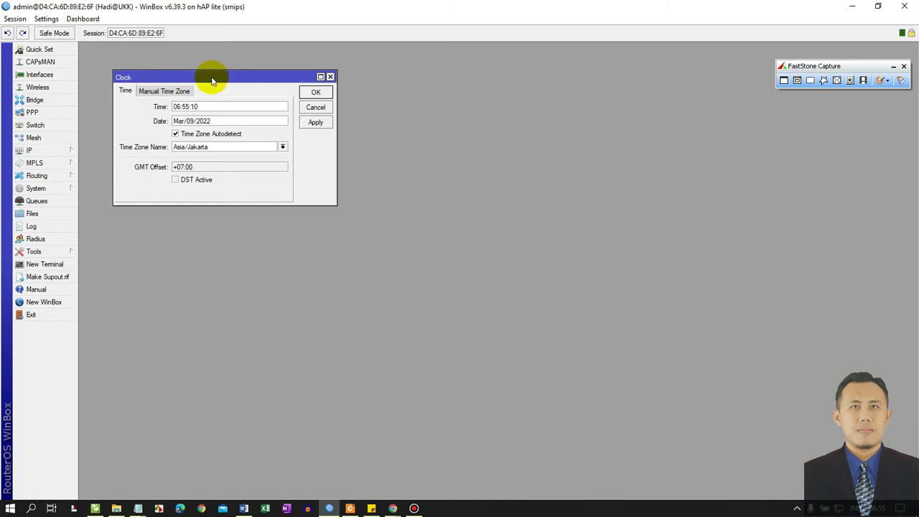
pyautogui.click(314, 92)
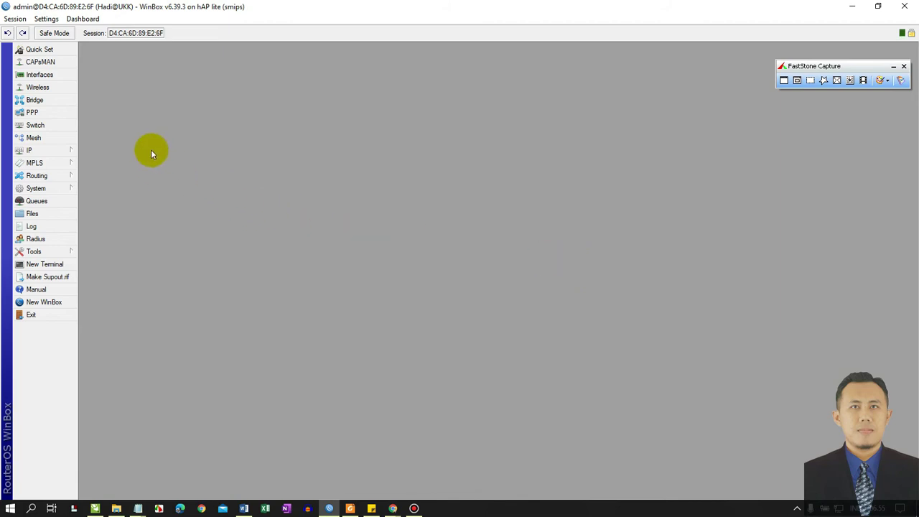
# - Open the firewall filter rule commented "blok situs bnsp pgi" from the IP firewall's filter rules
pyautogui.click(70, 156)
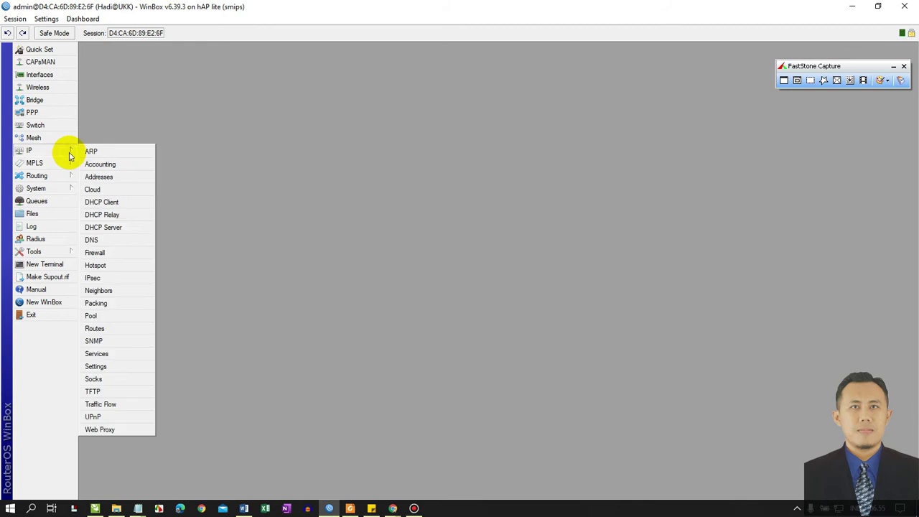
pyautogui.click(112, 252)
pyautogui.moveTo(240, 200); pyautogui.dragTo(251, 149)
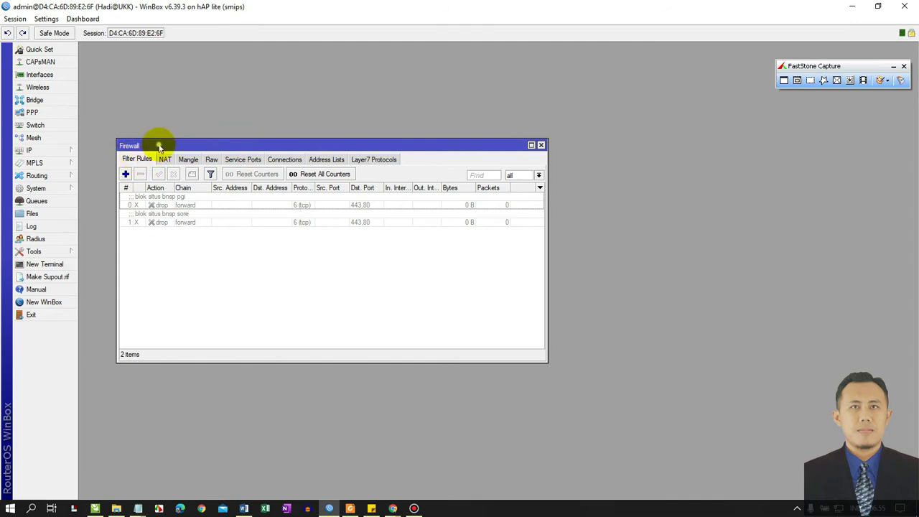
pyautogui.moveTo(160, 146); pyautogui.dragTo(162, 110)
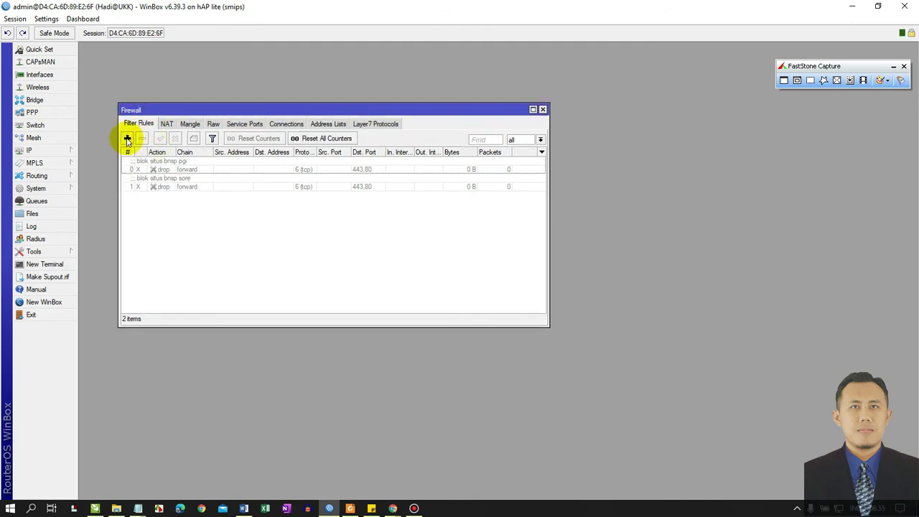
pyautogui.doubleClick(144, 169)
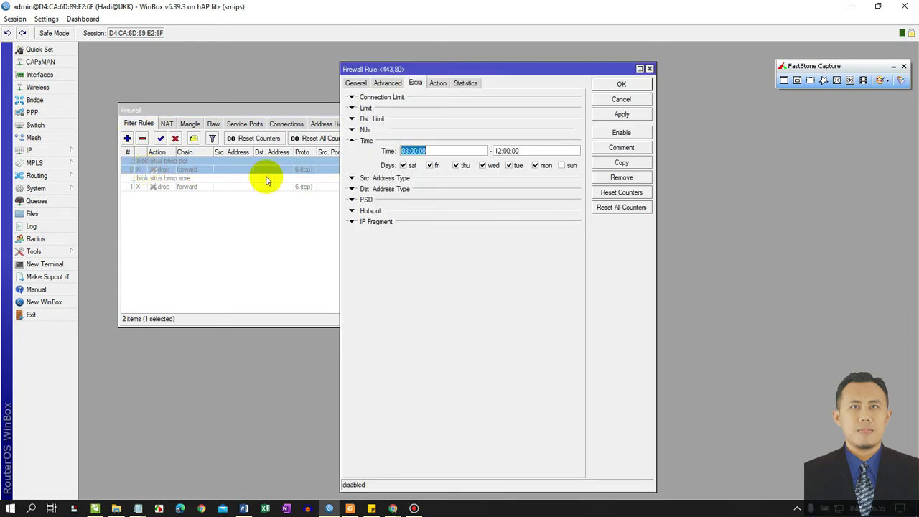
# - Review the firewall rule's chain, protocol and destination port settings and its advanced content match
pyautogui.click(353, 82)
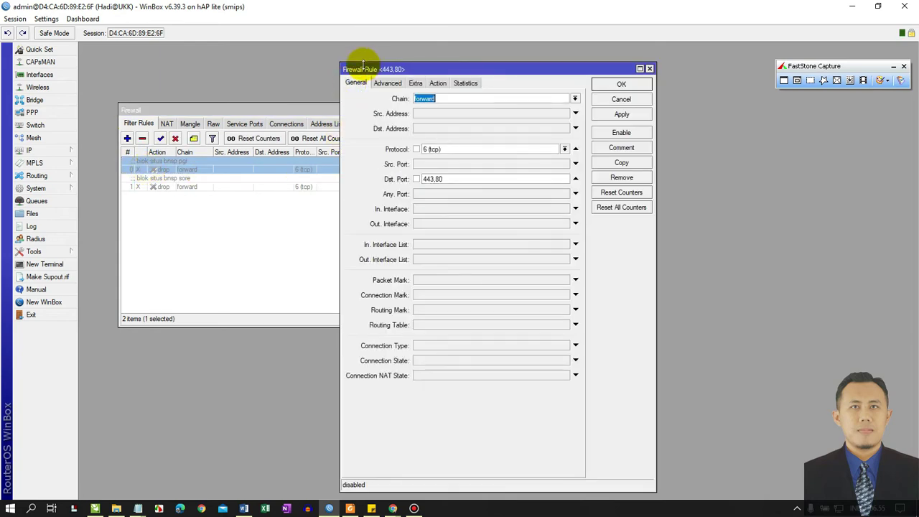
pyautogui.moveTo(357, 69); pyautogui.dragTo(309, 66)
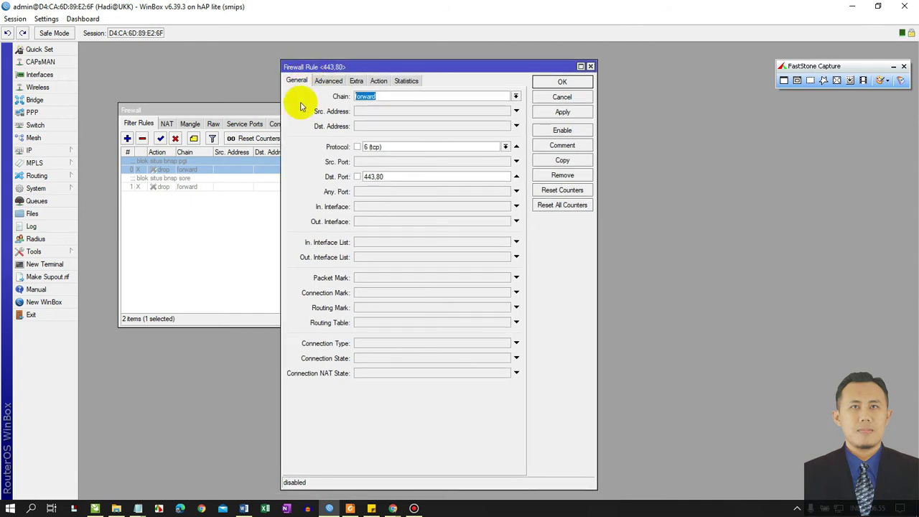
pyautogui.click(382, 97)
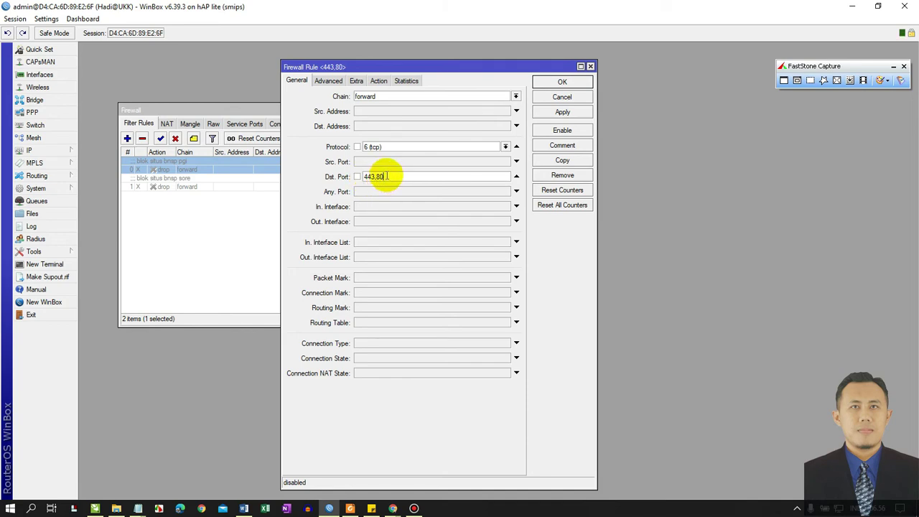
pyautogui.click(329, 81)
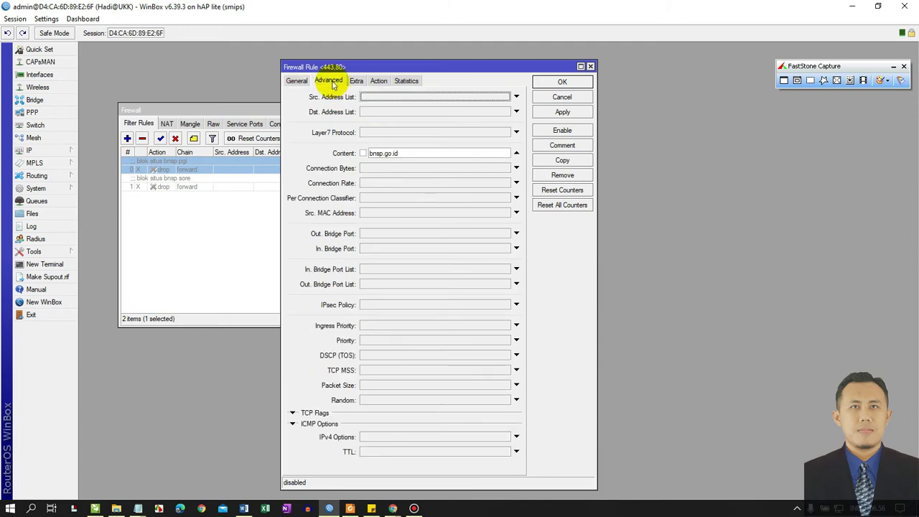
pyautogui.click(409, 153)
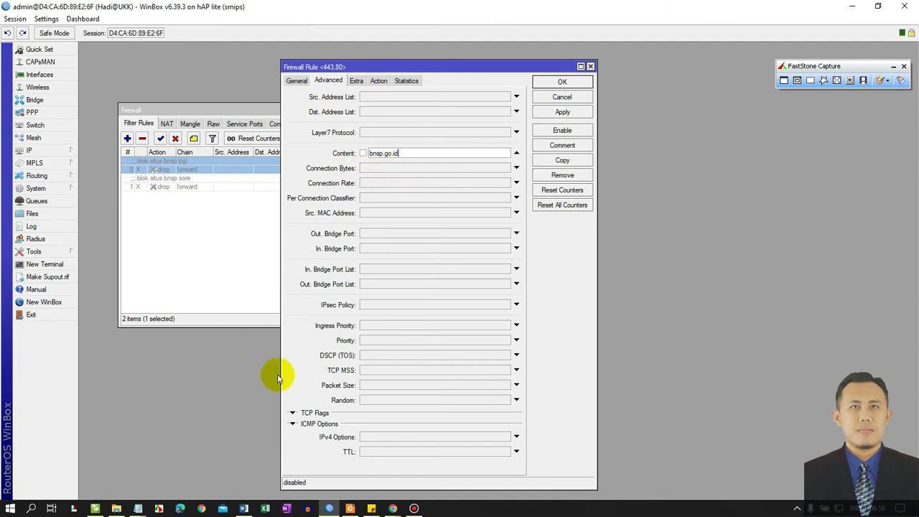
# - Copy citraweb.com from the blocked-site list in the Word task document and set it as the firewall rule's content match
pyautogui.click(253, 480)
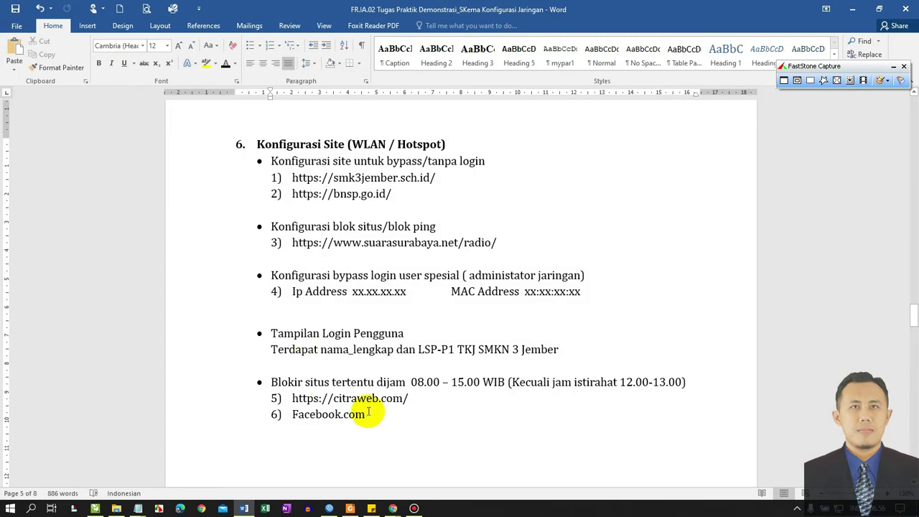
pyautogui.moveTo(407, 399); pyautogui.dragTo(336, 404)
pyautogui.hotkey('ctrl', 'c')
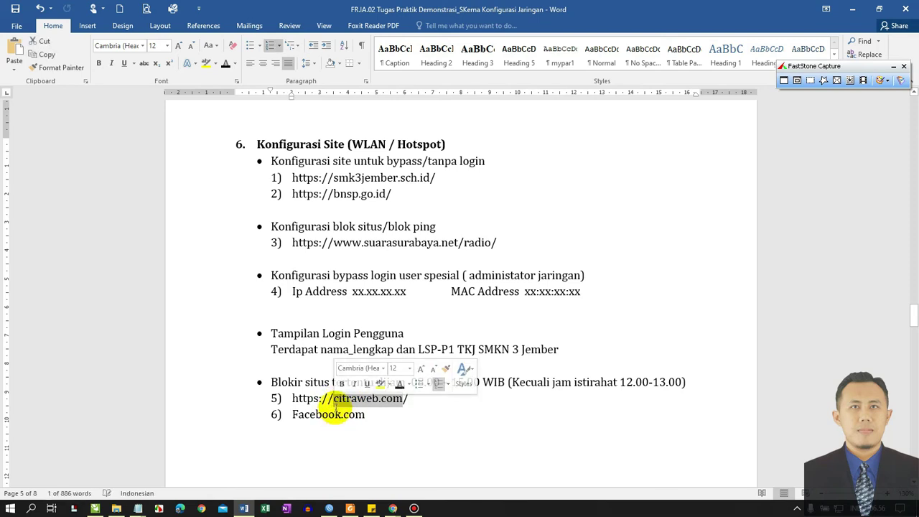
pyautogui.click(852, 8)
pyautogui.doubleClick(411, 157)
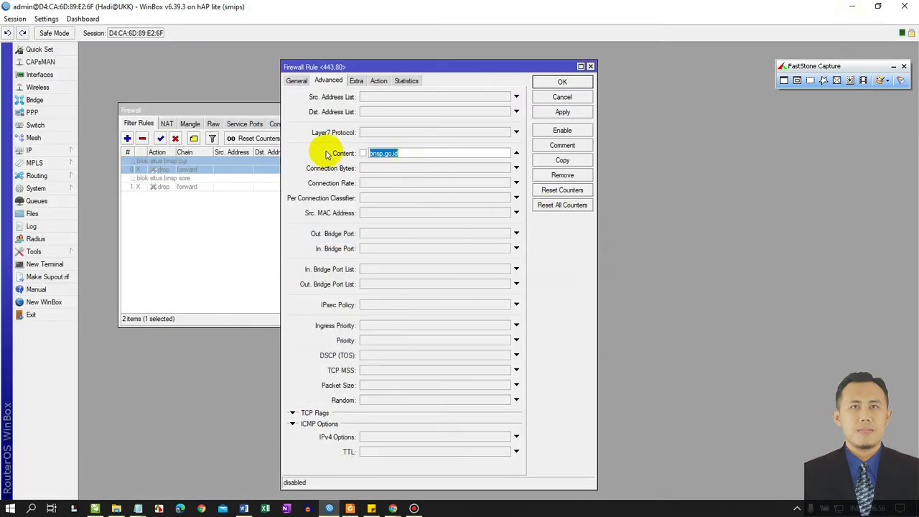
pyautogui.hotkey('ctrl', 'v')
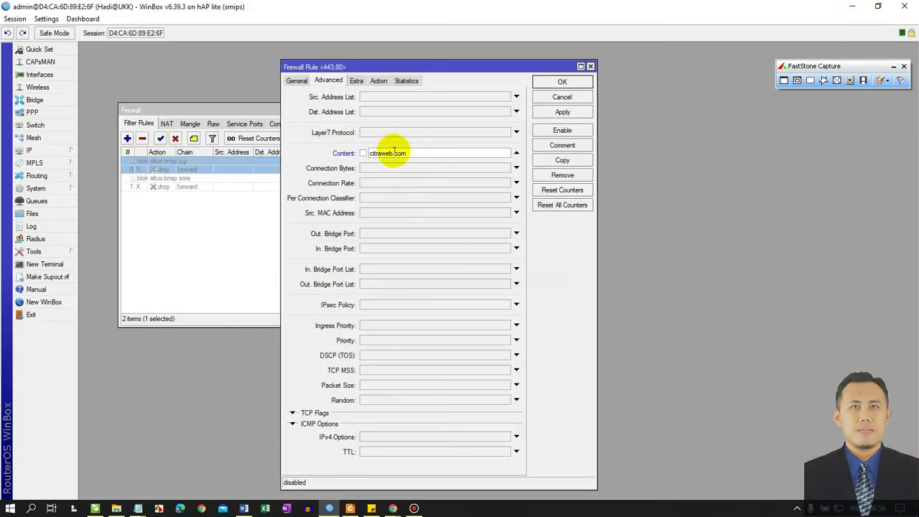
pyautogui.press('BackSpace')
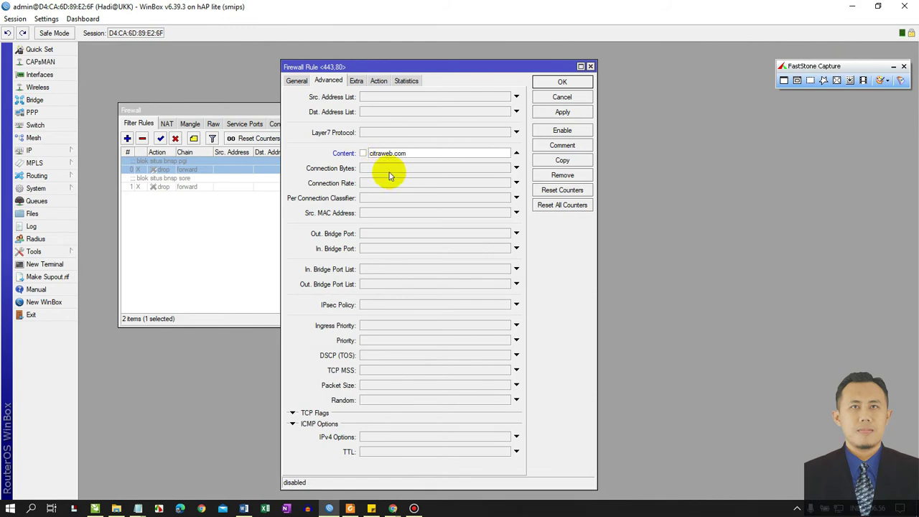
# - Change the firewall rule's comment to "blok situs citraweb pgi"
pyautogui.click(562, 146)
pyautogui.click(437, 262)
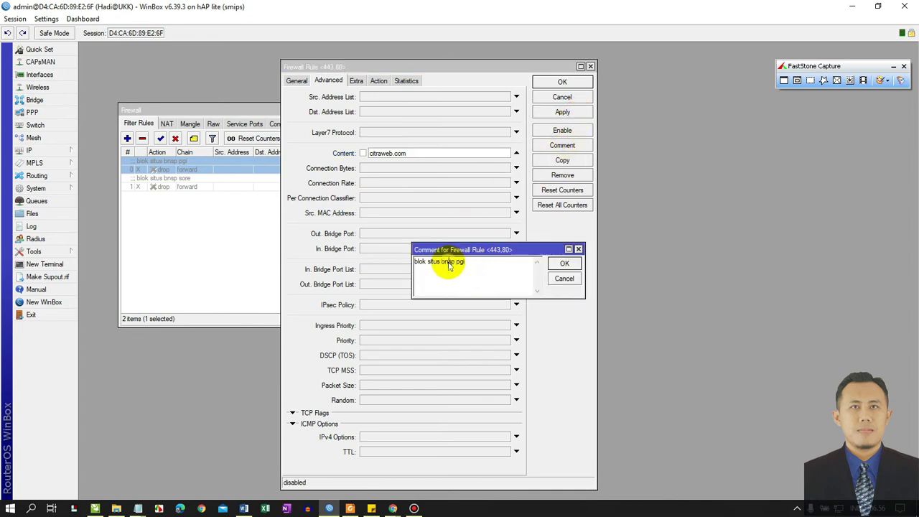
pyautogui.doubleClick(451, 262)
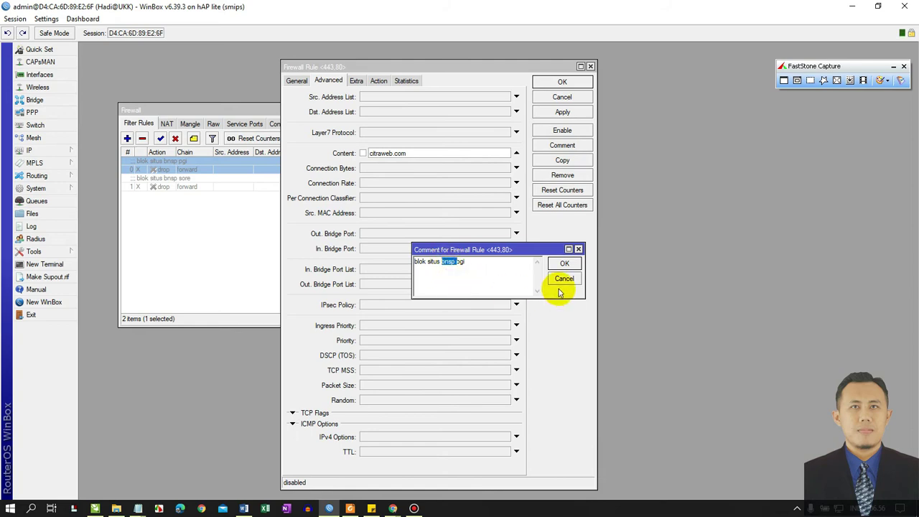
pyautogui.write('citrawe')
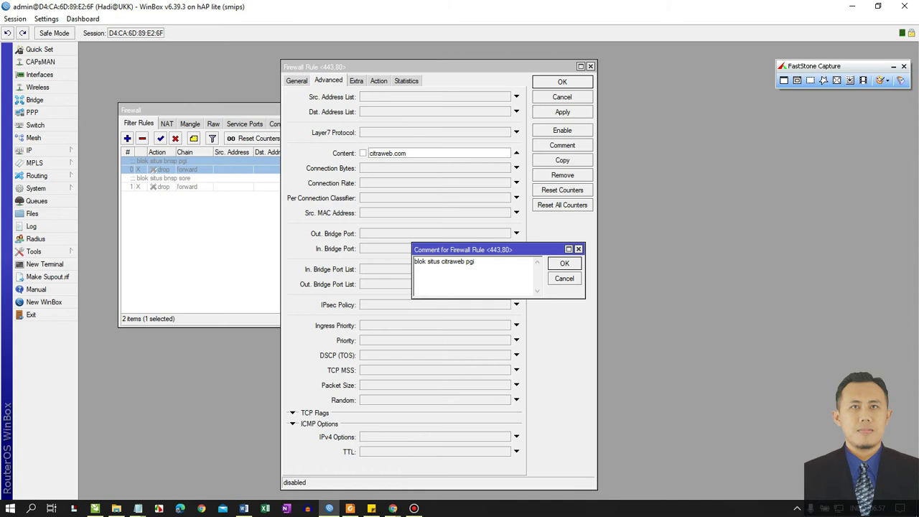
pyautogui.click(564, 263)
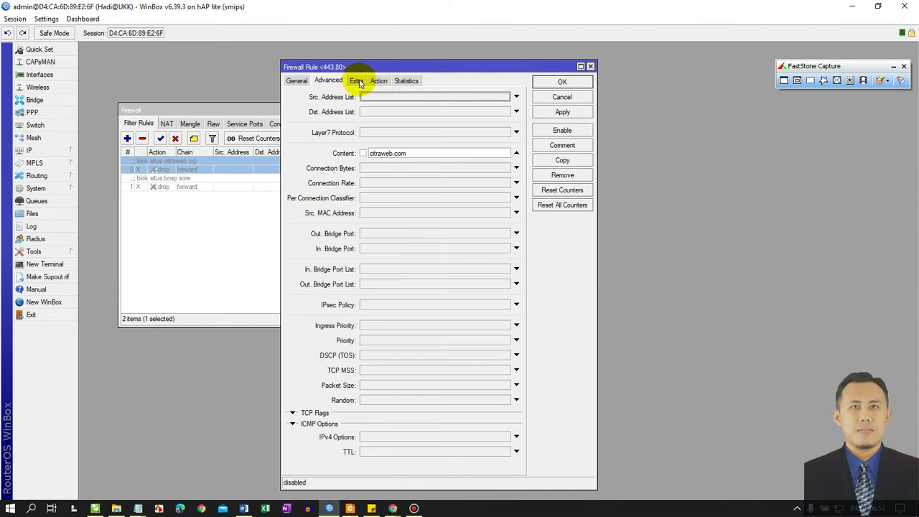
# - Check the rule's active hours and days, and select drop as its action
pyautogui.click(356, 81)
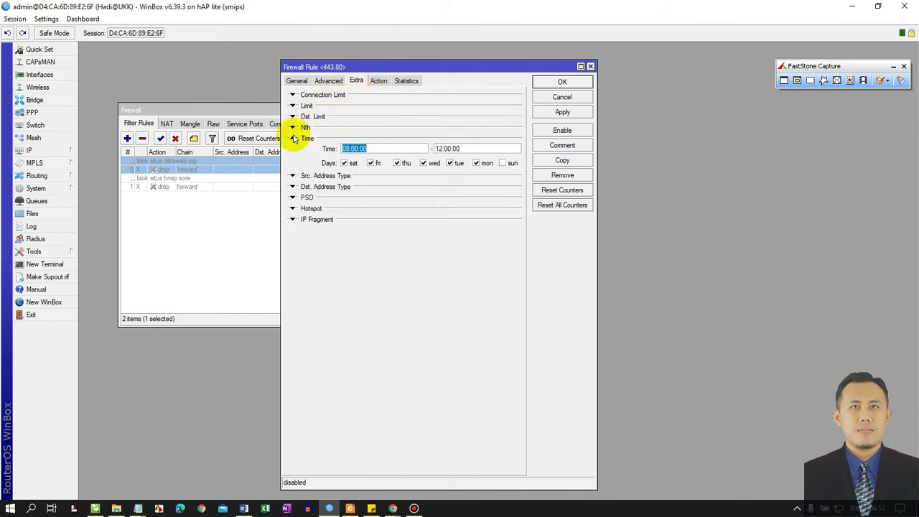
pyautogui.click(365, 148)
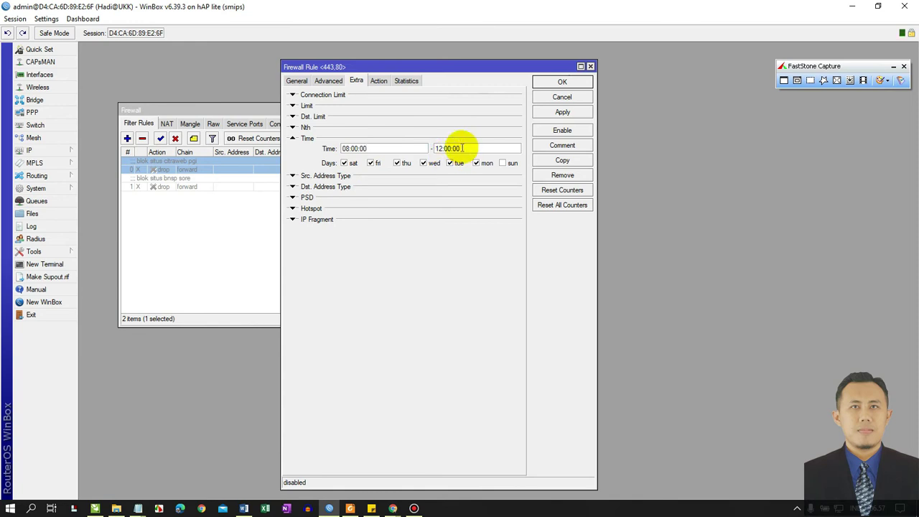
pyautogui.click(379, 81)
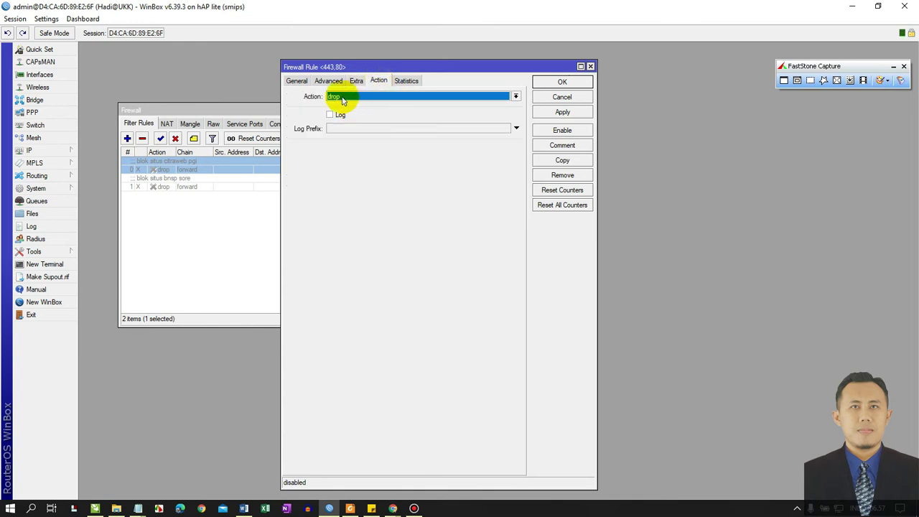
pyautogui.click(341, 97)
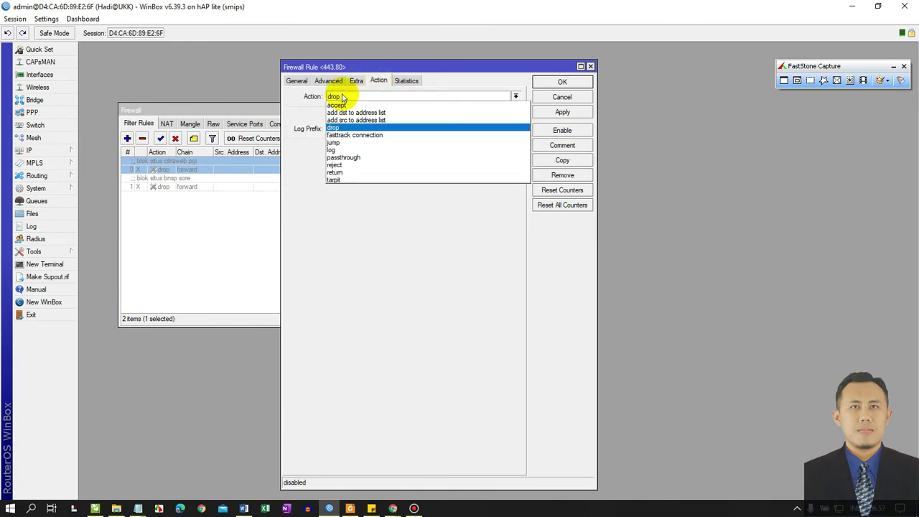
pyautogui.click(370, 128)
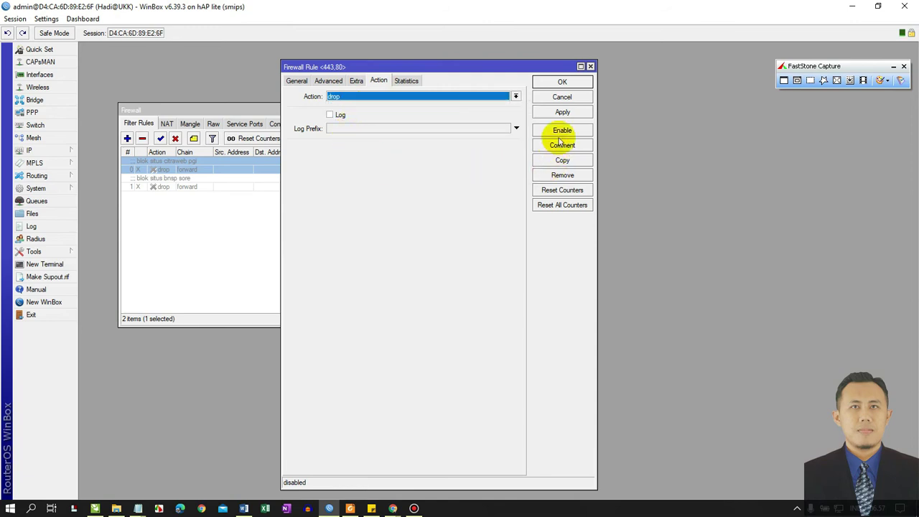
# - Apply the edited rule, close it with the changes accepted, and enable it in the filter rules list
pyautogui.click(562, 112)
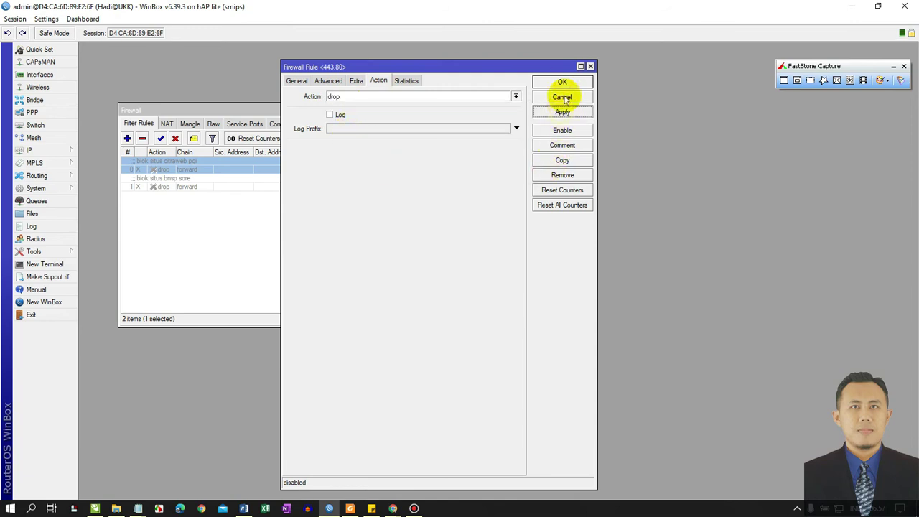
pyautogui.click(562, 82)
pyautogui.click(160, 138)
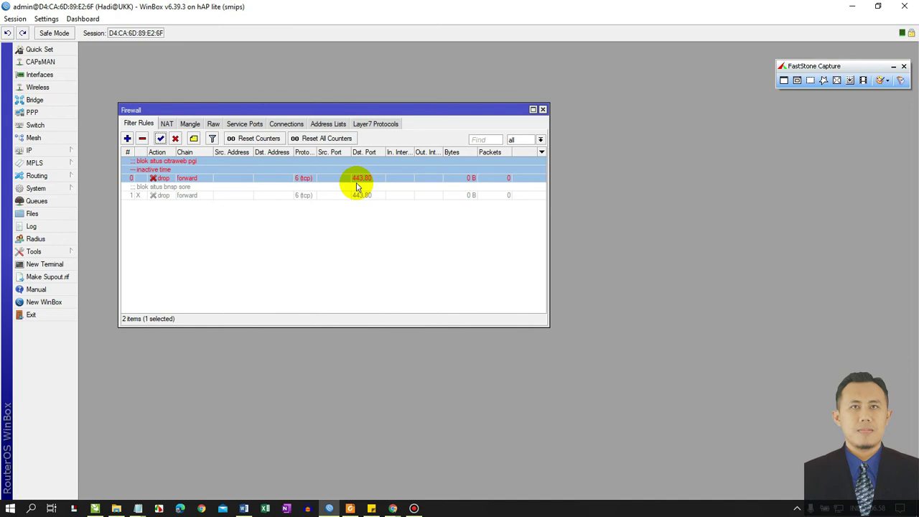
# - Reopen the citraweb morning rule, check its time range and days, and close it
pyautogui.doubleClick(240, 177)
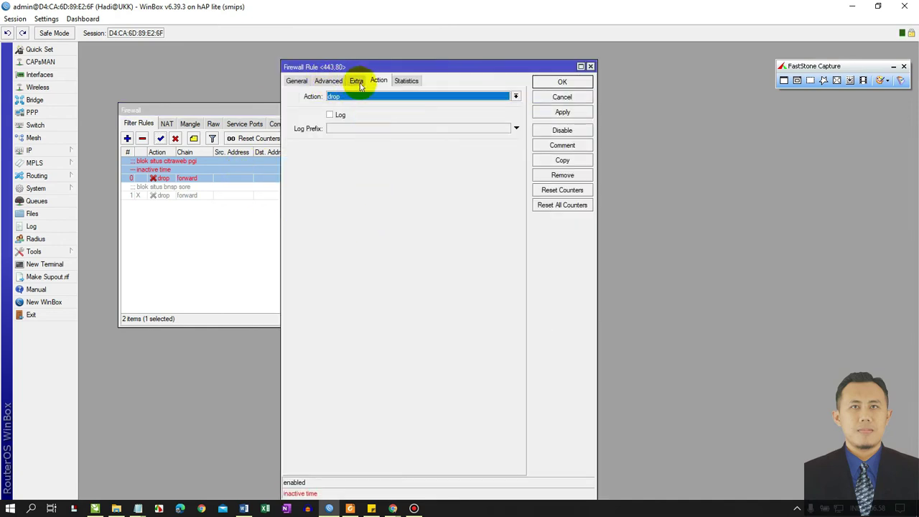
pyautogui.click(357, 82)
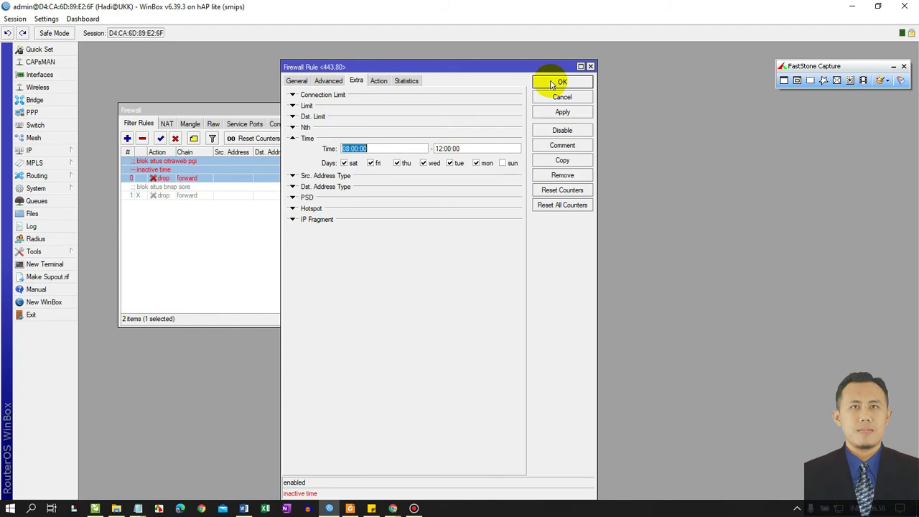
pyautogui.click(553, 84)
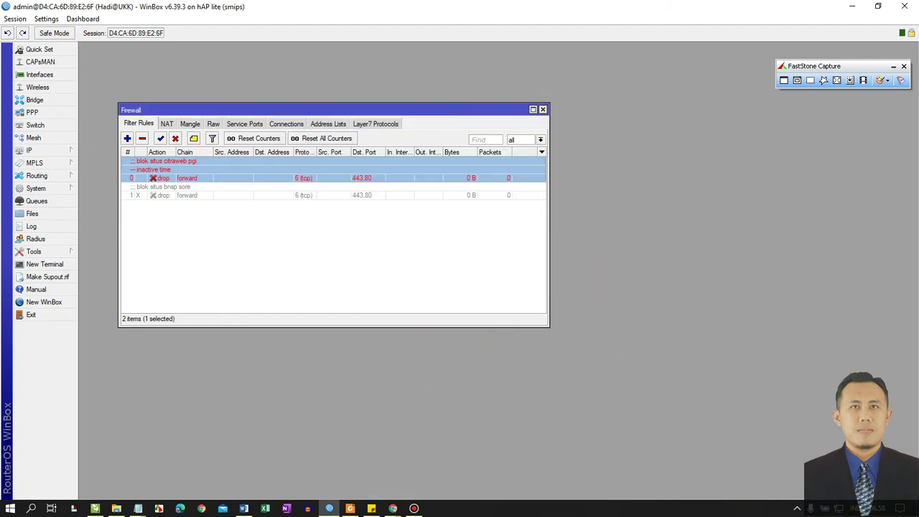
# - Open the Windows date and time settings and turn off automatic time setting
pyautogui.click(875, 510)
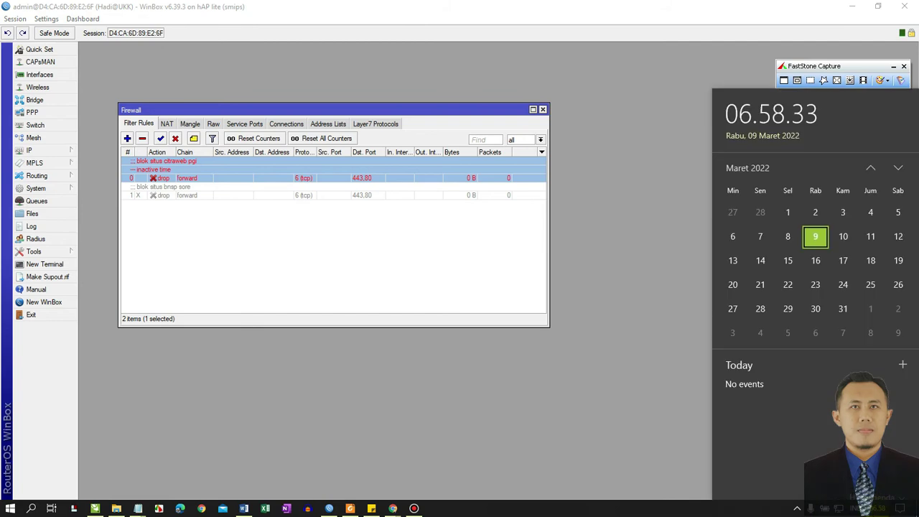
pyautogui.rightClick(877, 510)
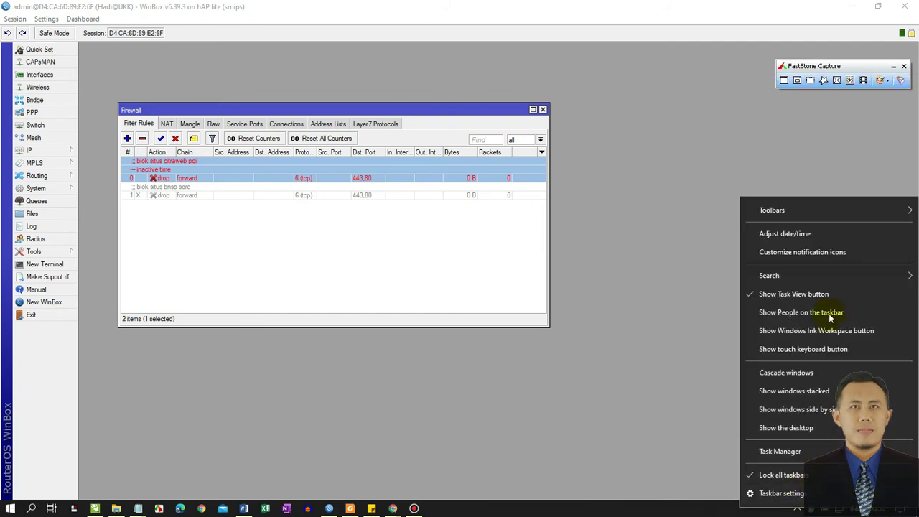
pyautogui.click(808, 233)
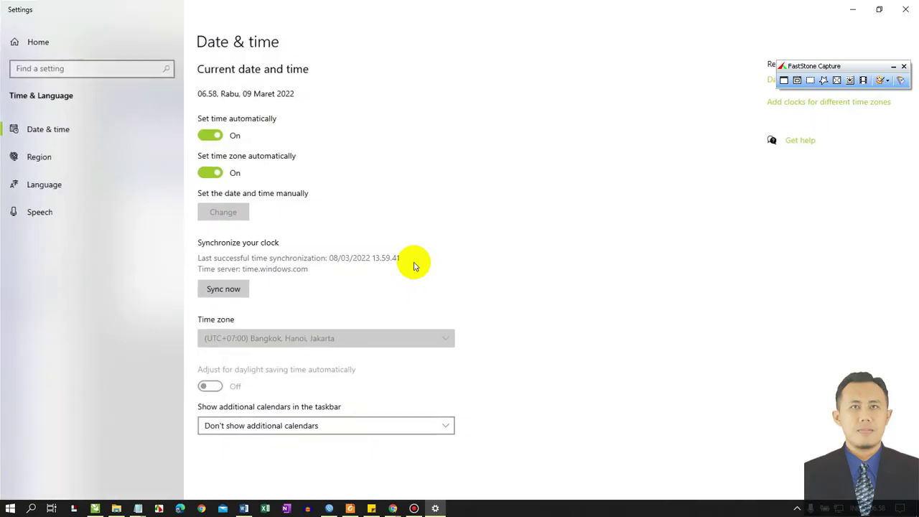
pyautogui.click(208, 136)
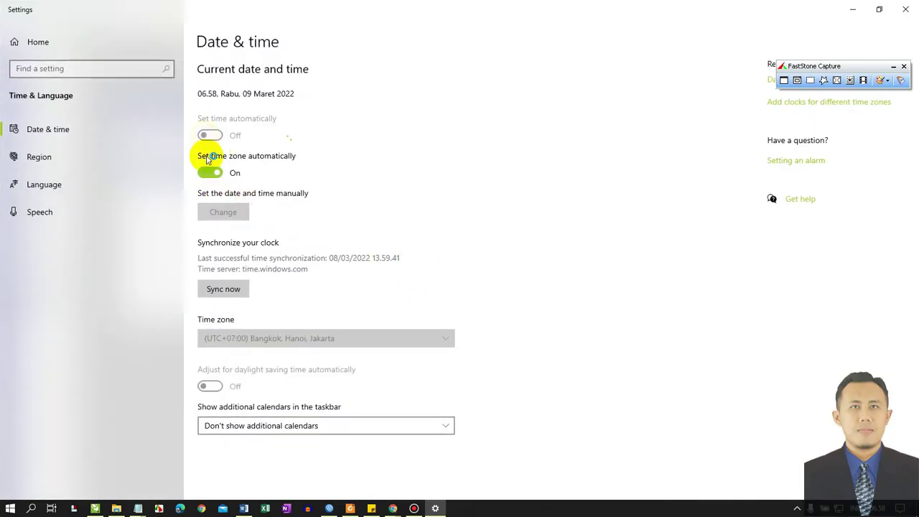
# - Set the computer's clock manually to 8:58 on 9 Maret 2022, and return to WinBox, moving its firewall window aside
pyautogui.click(223, 212)
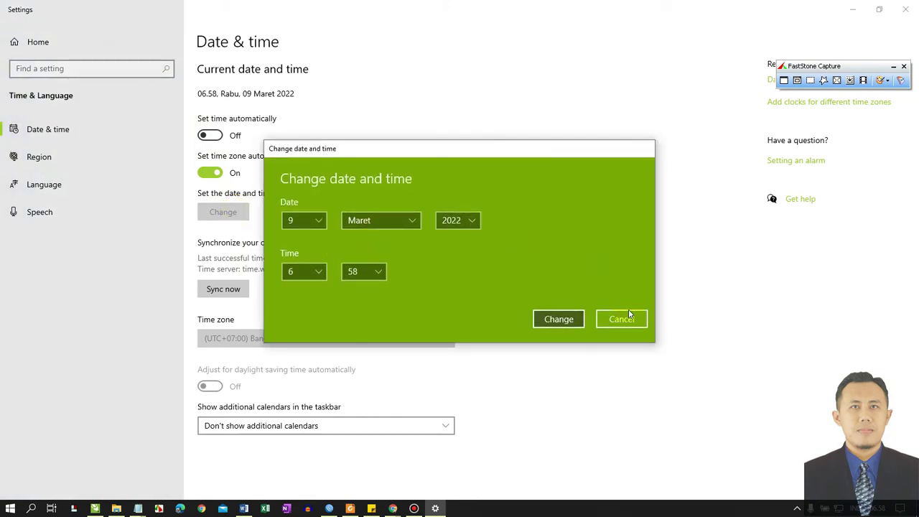
pyautogui.click(314, 271)
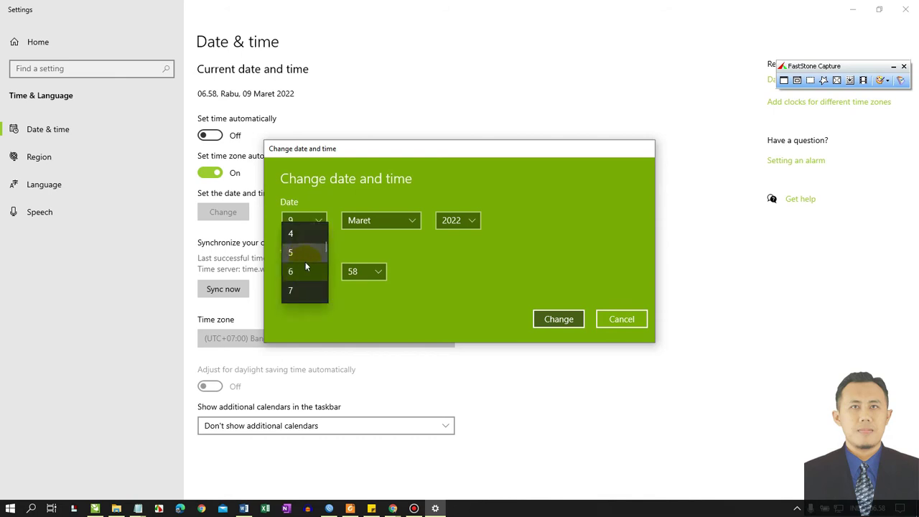
pyautogui.moveTo(322, 243); pyautogui.dragTo(325, 263)
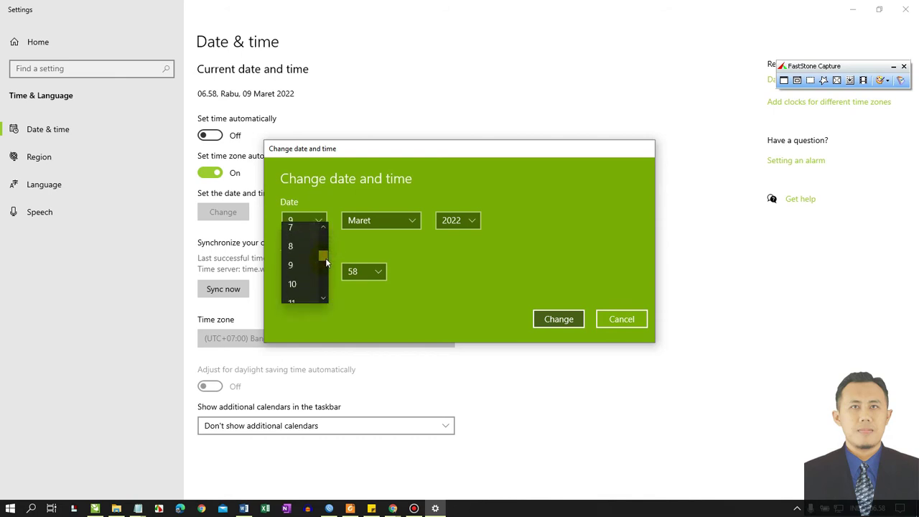
pyautogui.click(295, 245)
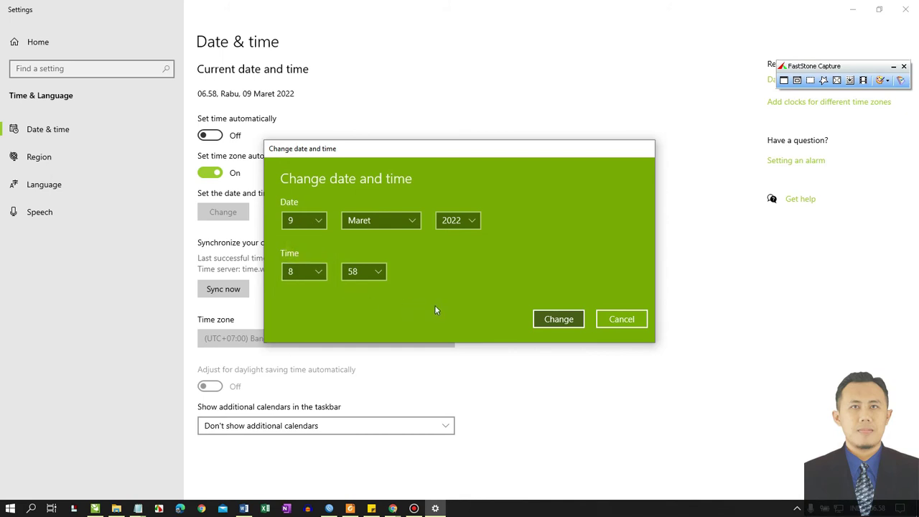
pyautogui.click(548, 322)
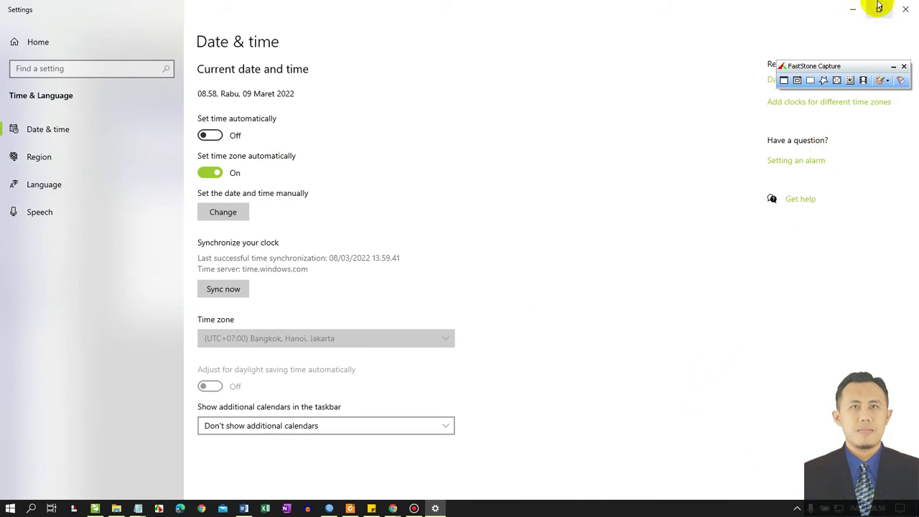
pyautogui.click(857, 13)
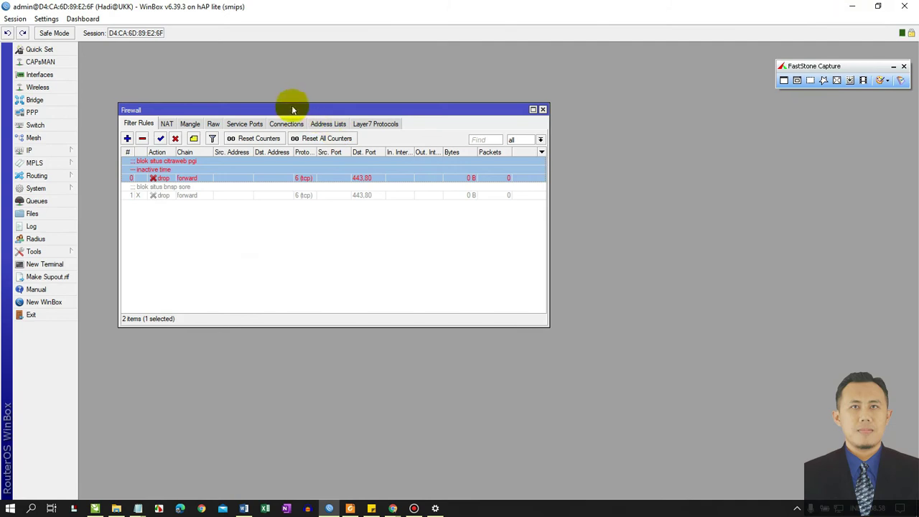
pyautogui.moveTo(289, 92); pyautogui.dragTo(268, 63)
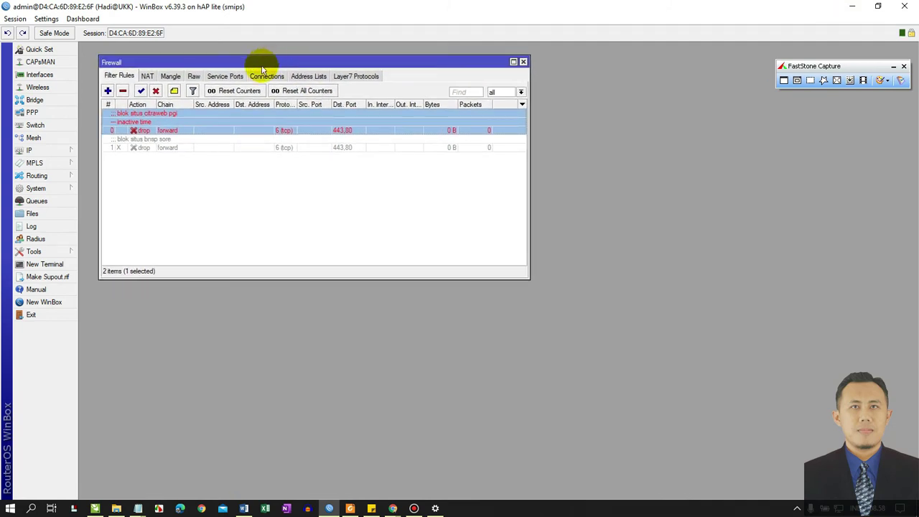
# - Open the router's system clock, set its time to 08:59 and apply the change
pyautogui.click(47, 155)
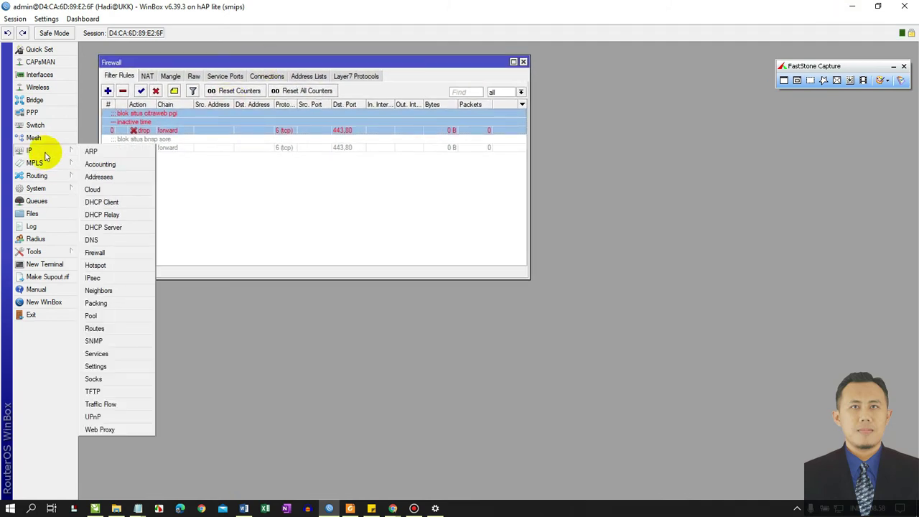
pyautogui.click(62, 190)
pyautogui.click(66, 189)
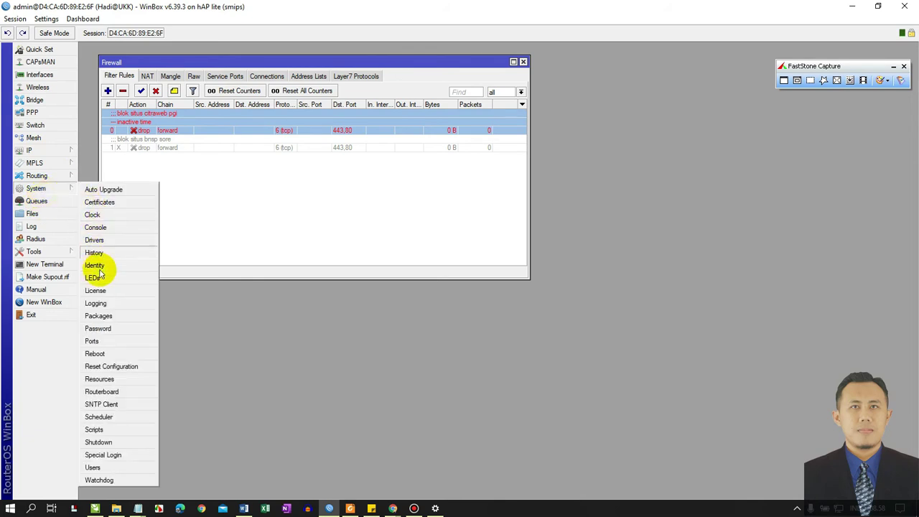
pyautogui.click(58, 191)
pyautogui.click(107, 216)
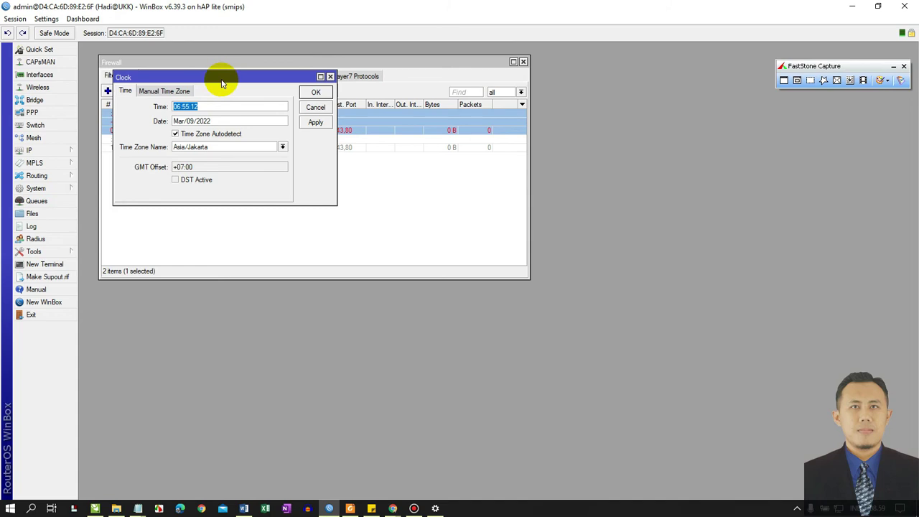
pyautogui.moveTo(223, 78); pyautogui.dragTo(555, 308)
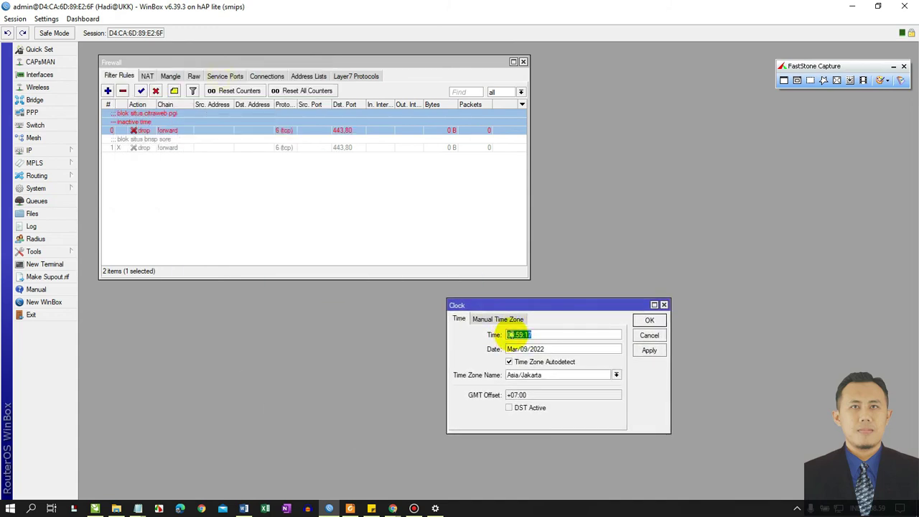
pyautogui.click(519, 335)
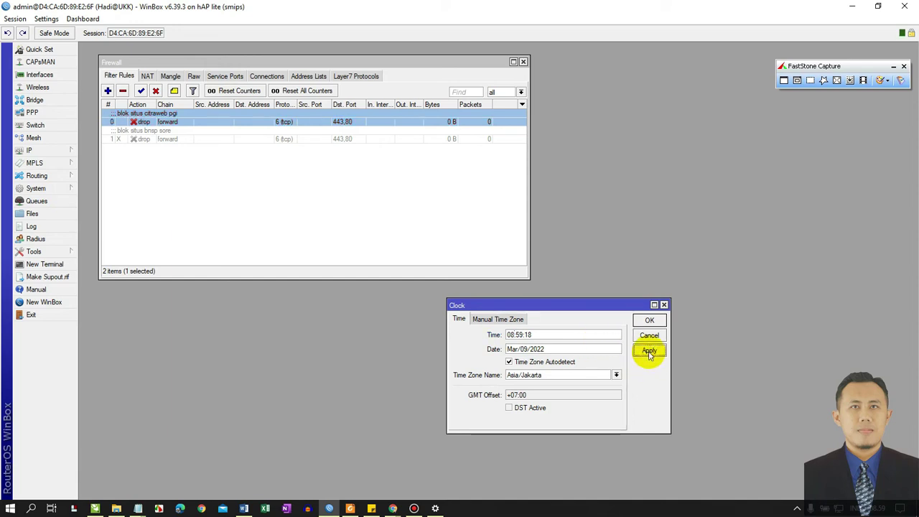
# - Place the clock window beside the firewall list and select the citraweb morning rule to watch it against the time
pyautogui.moveTo(559, 305); pyautogui.dragTo(649, 86)
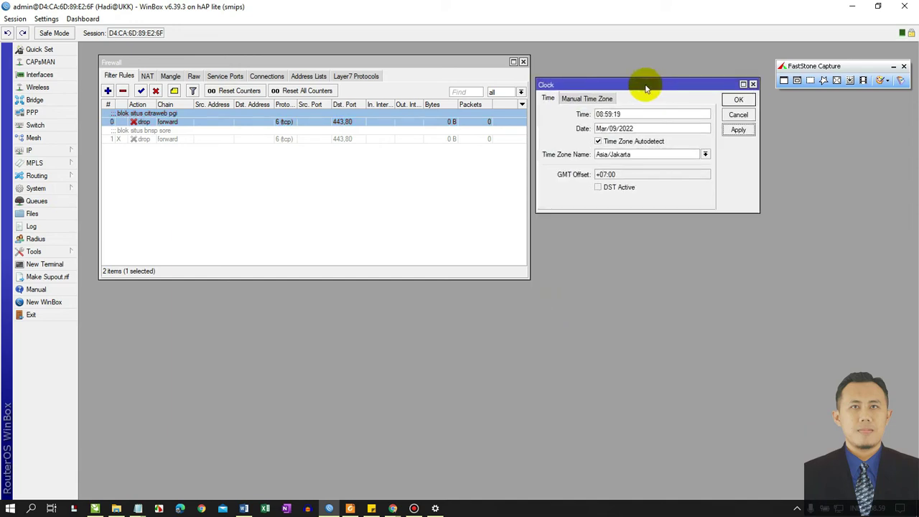
pyautogui.click(165, 165)
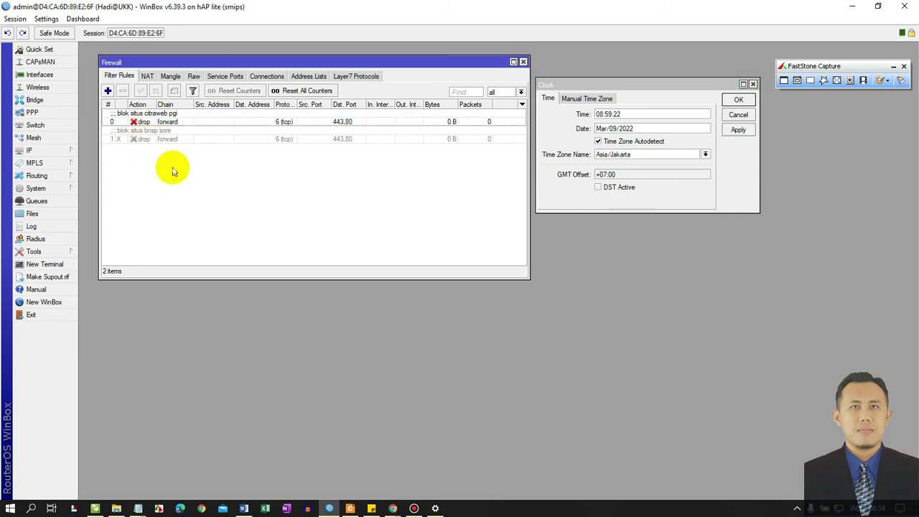
pyautogui.click(170, 124)
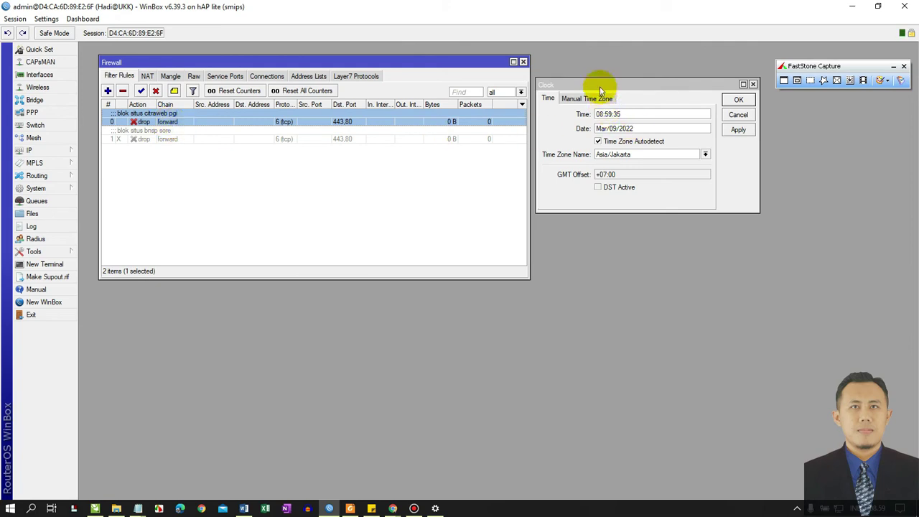
pyautogui.moveTo(602, 84); pyautogui.dragTo(601, 64)
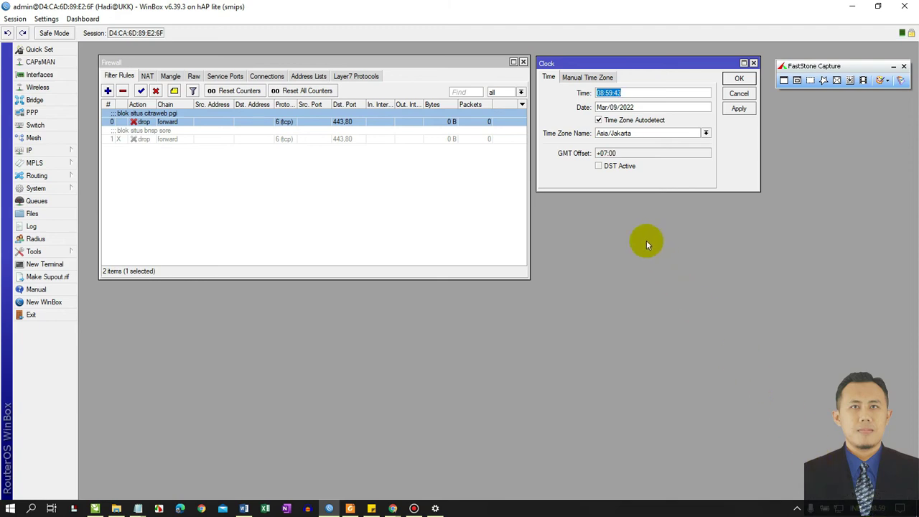
pyautogui.moveTo(583, 63); pyautogui.dragTo(579, 62)
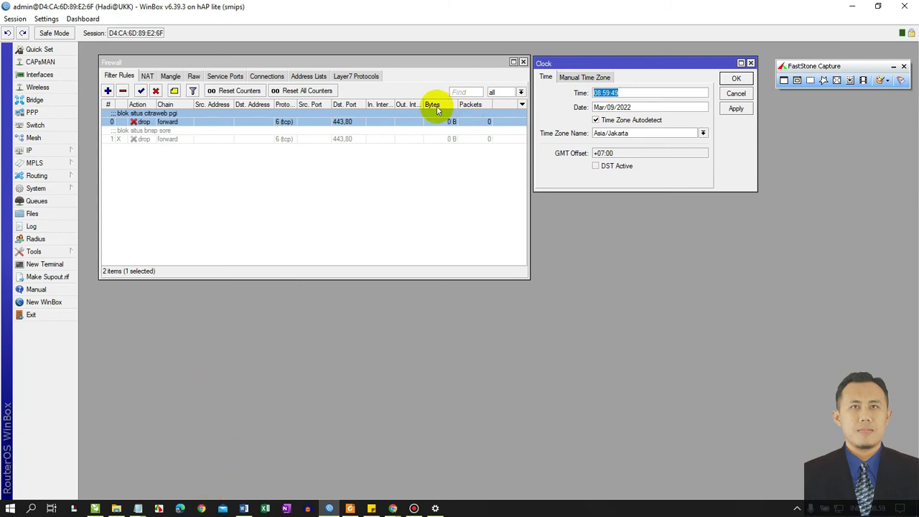
# - Test the morning block by loading citraweb.com/artikel_lihat.php?id=298 in Chrome, and return to WinBox
pyautogui.click(200, 509)
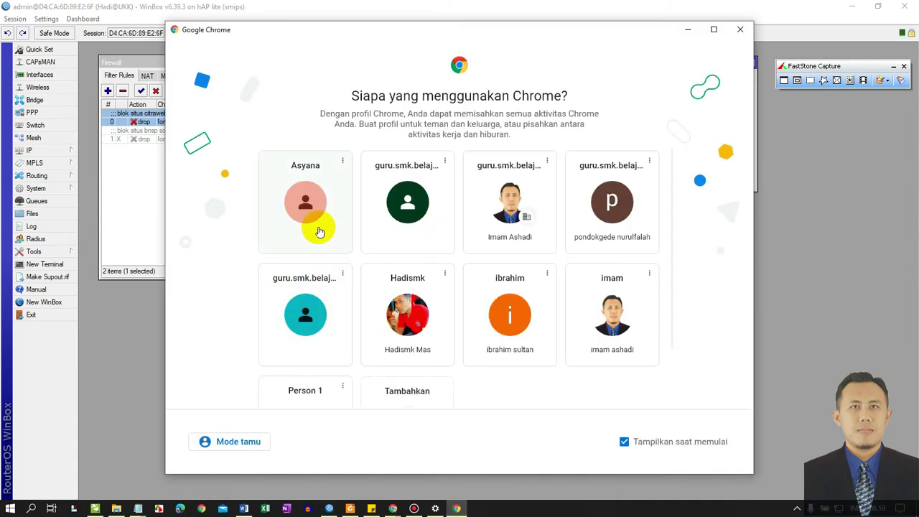
pyautogui.click(320, 232)
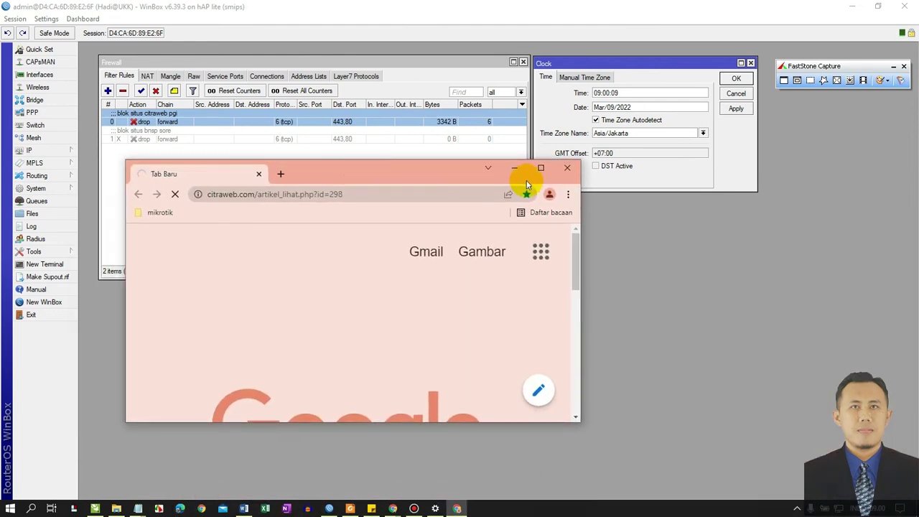
pyautogui.click(544, 171)
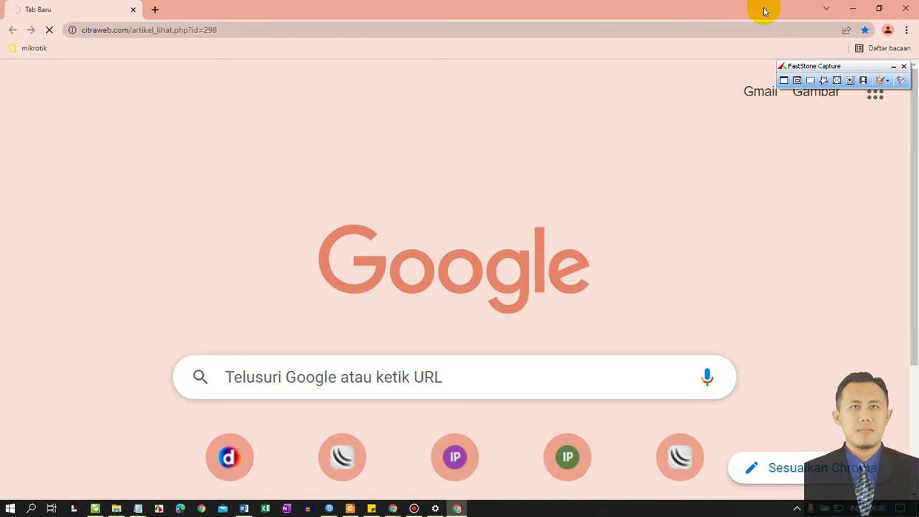
pyautogui.click(851, 7)
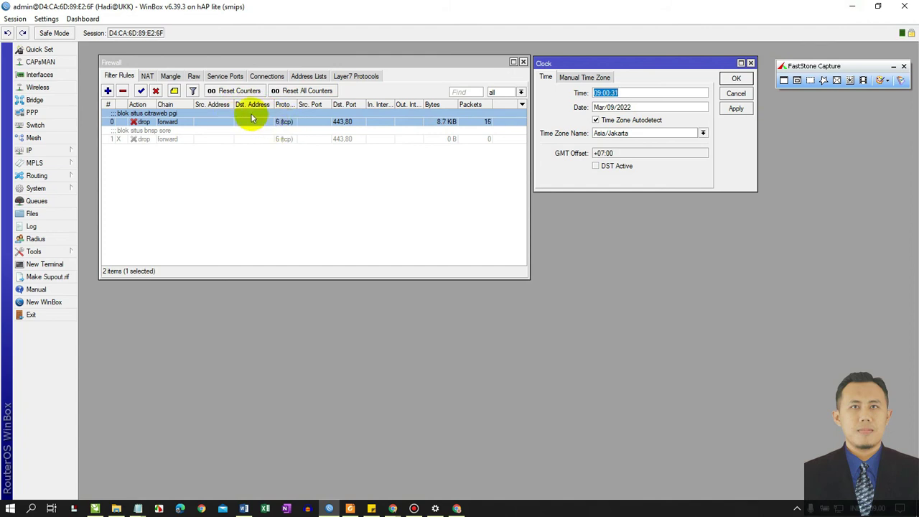
# - Move and slightly widen the firewall window, and enable the afternoon bnsp rule after checking its time range
pyautogui.moveTo(171, 61); pyautogui.dragTo(166, 51)
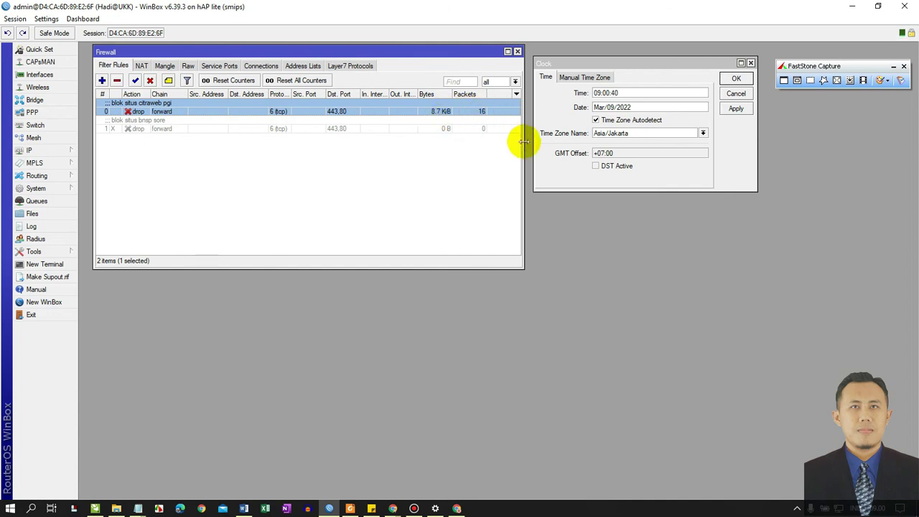
pyautogui.moveTo(523, 143); pyautogui.dragTo(528, 144)
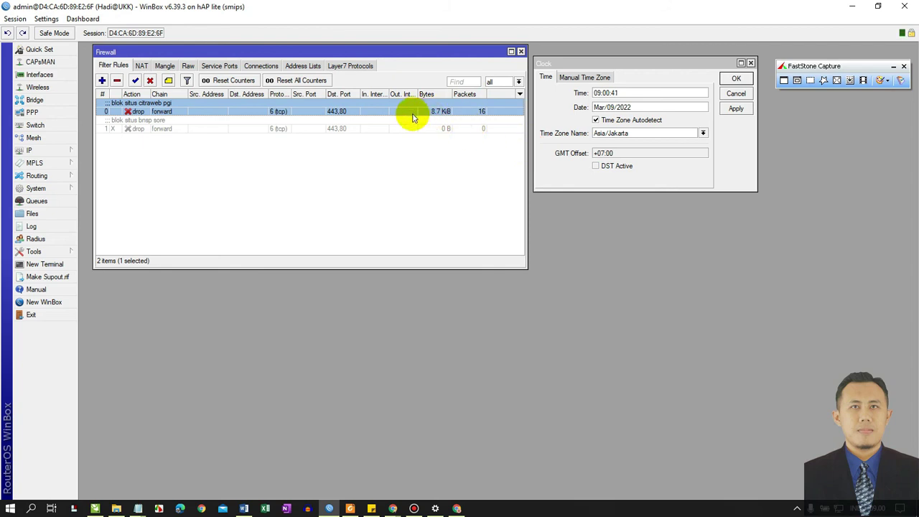
pyautogui.click(357, 132)
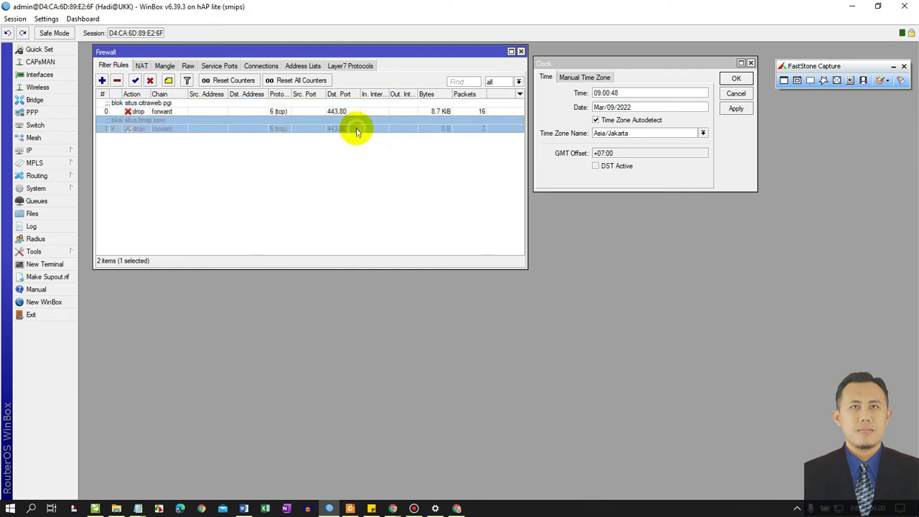
pyautogui.doubleClick(357, 132)
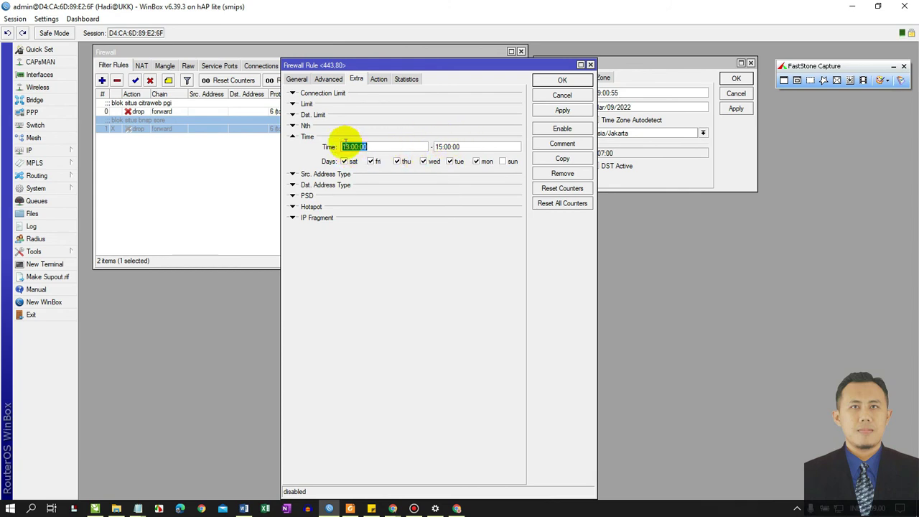
pyautogui.click(561, 80)
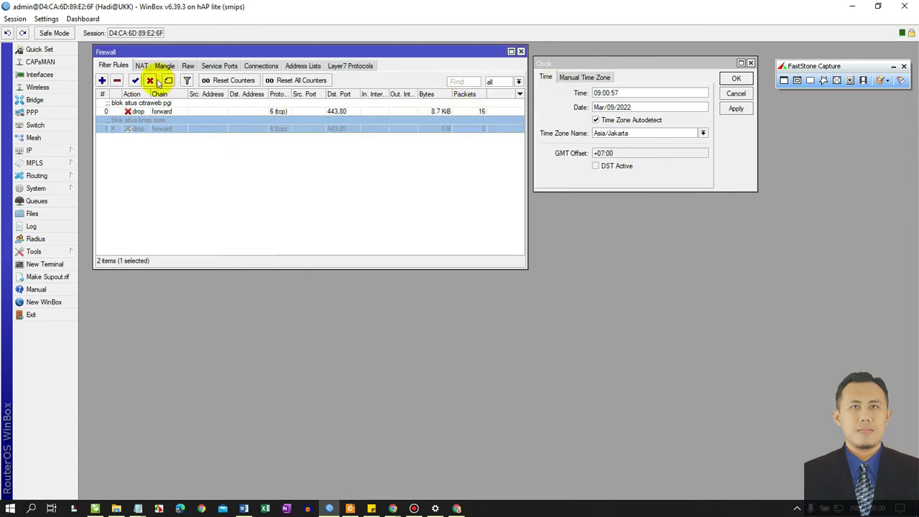
pyautogui.click(135, 81)
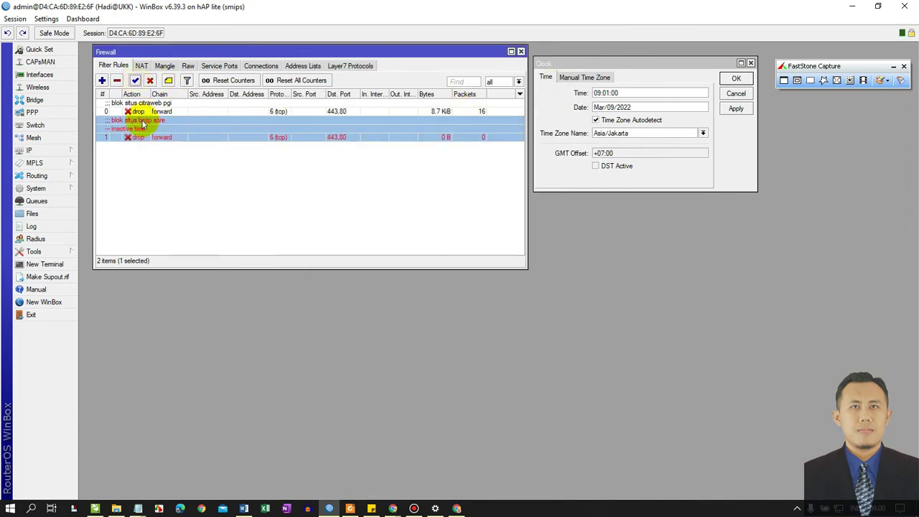
# - Reopen the afternoon rule, review its general settings, and replace its content match with citraweb.com copied from the Word document
pyautogui.doubleClick(140, 128)
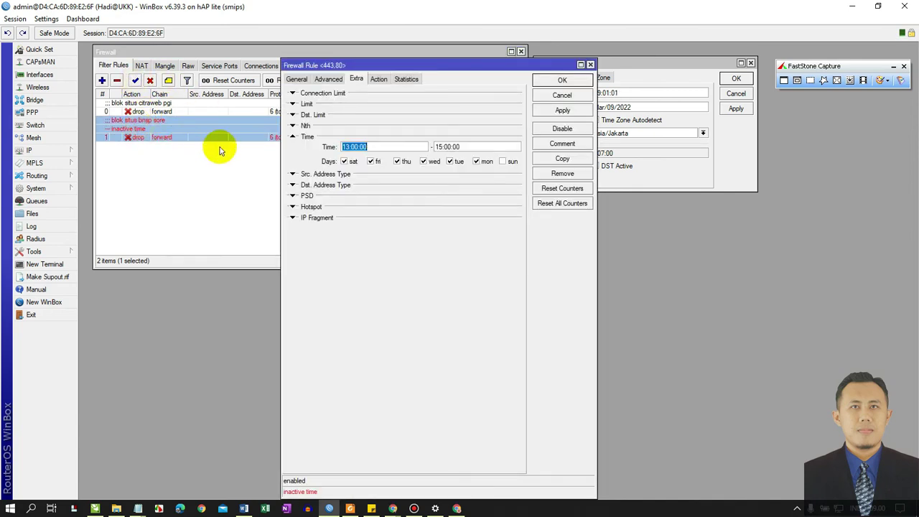
pyautogui.click(294, 80)
pyautogui.click(366, 95)
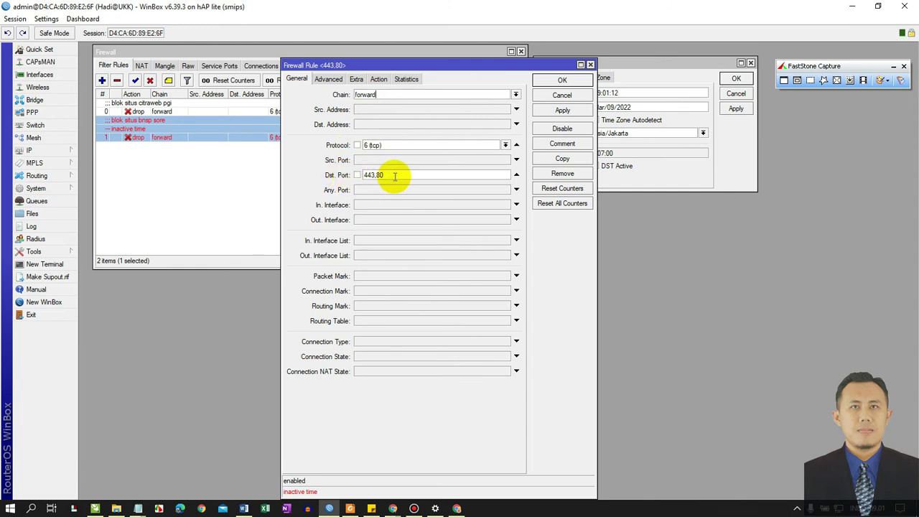
pyautogui.click(328, 79)
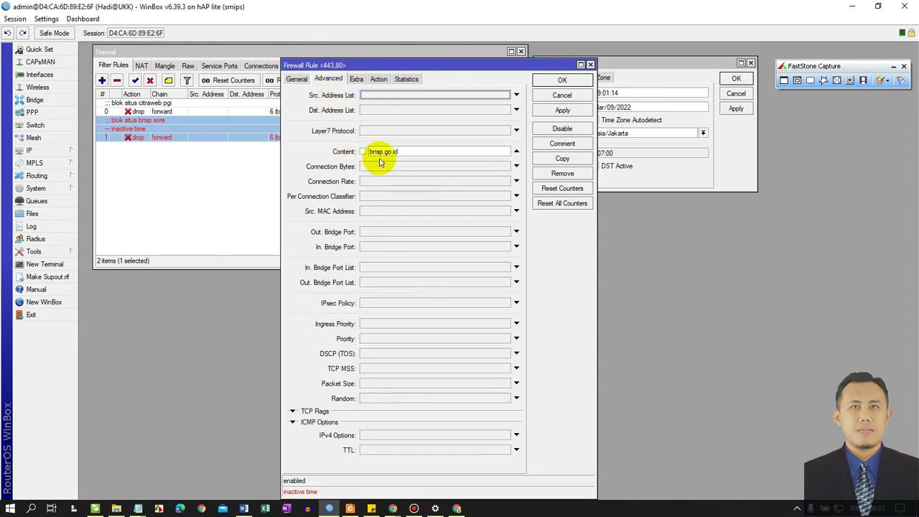
pyautogui.moveTo(404, 151); pyautogui.dragTo(345, 151)
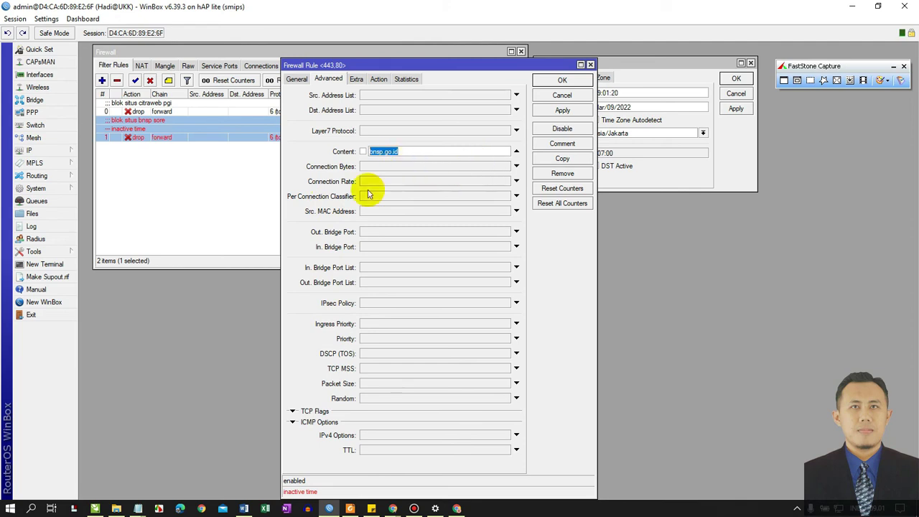
pyautogui.moveTo(243, 506)
pyautogui.click(234, 486)
pyautogui.doubleClick(370, 398)
pyautogui.hotkey('ctrl', 'c')
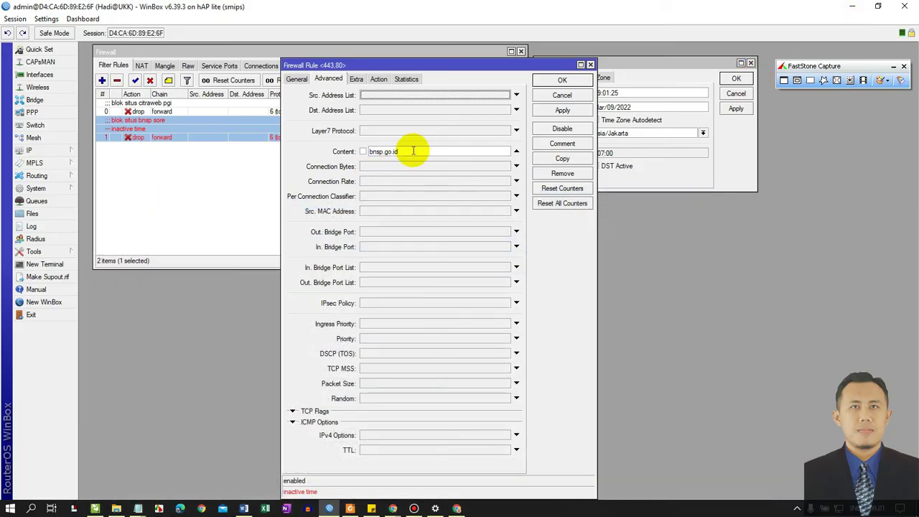
pyautogui.moveTo(411, 151); pyautogui.dragTo(341, 160)
pyautogui.hotkey('ctrl', 'v')
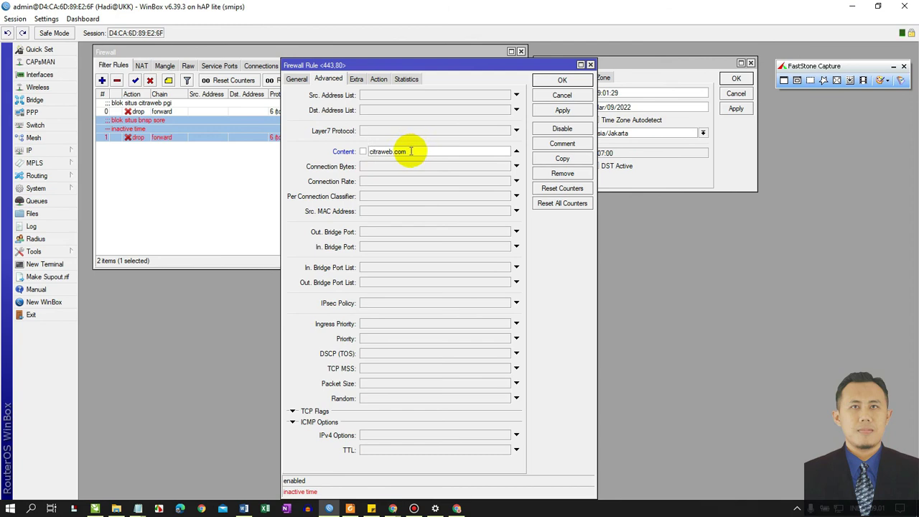
# - Check the afternoon rule's time range and days, keep its action as drop, and apply the rule
pyautogui.click(357, 79)
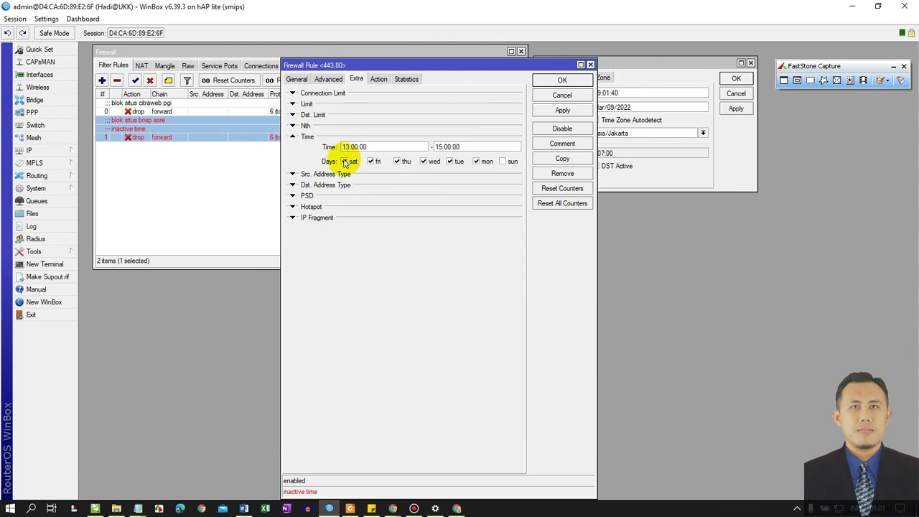
pyautogui.click(378, 80)
pyautogui.click(349, 96)
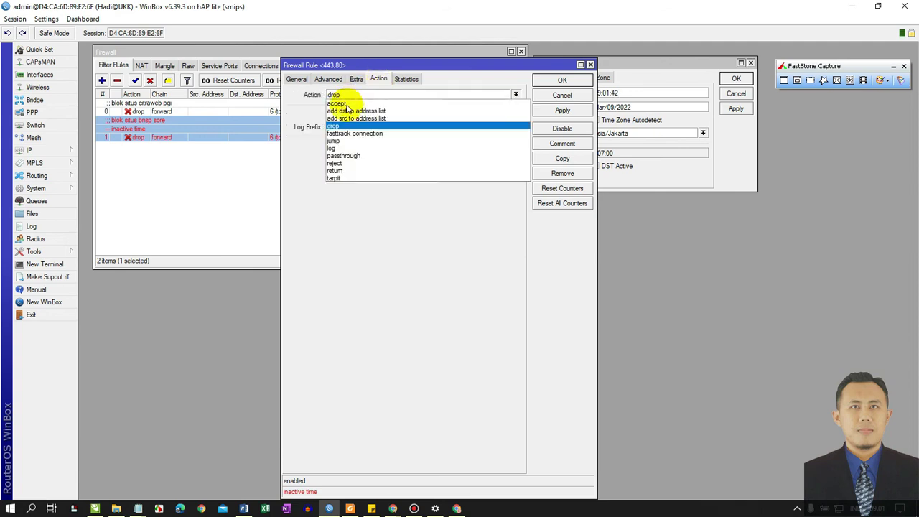
pyautogui.click(359, 127)
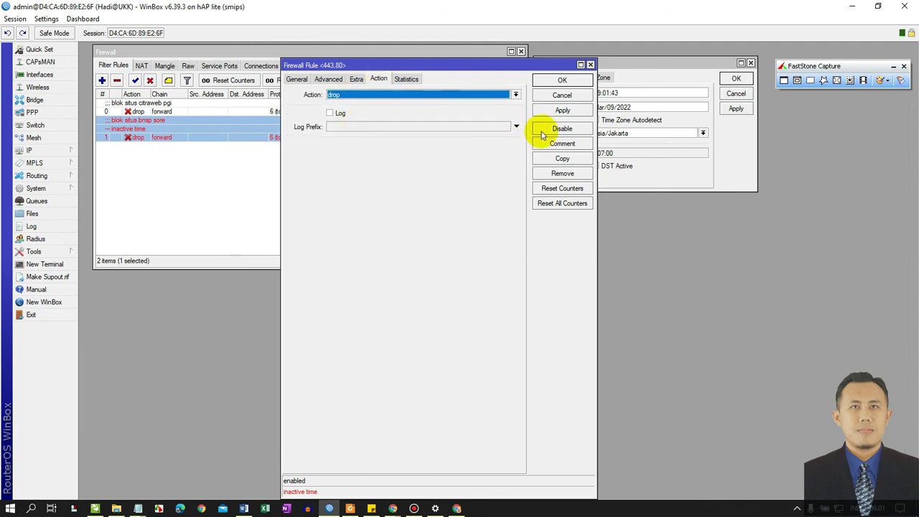
pyautogui.click(549, 111)
# - Change the afternoon rule's comment to "blok situs citraweb sore", apply and close the rule, and select it in the list
pyautogui.click(562, 144)
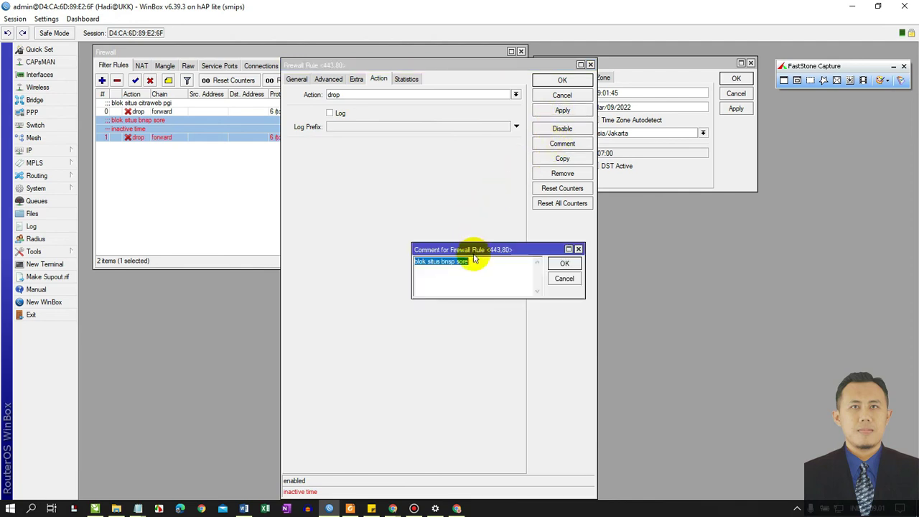
pyautogui.click(451, 263)
pyautogui.doubleClick(451, 263)
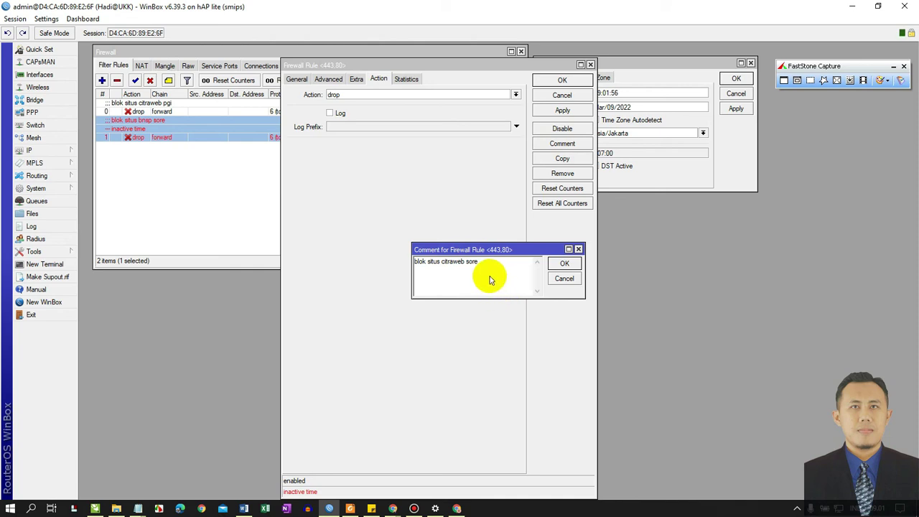
pyautogui.click(560, 265)
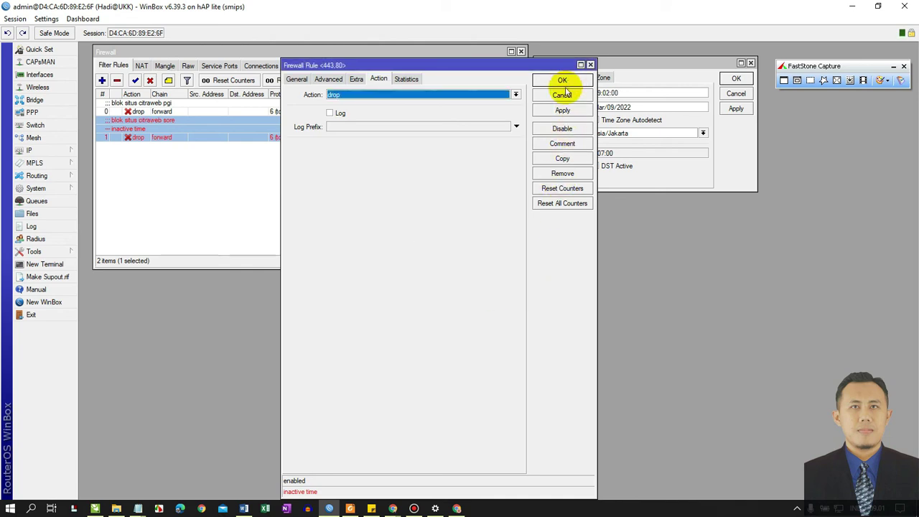
pyautogui.click(561, 111)
pyautogui.click(564, 81)
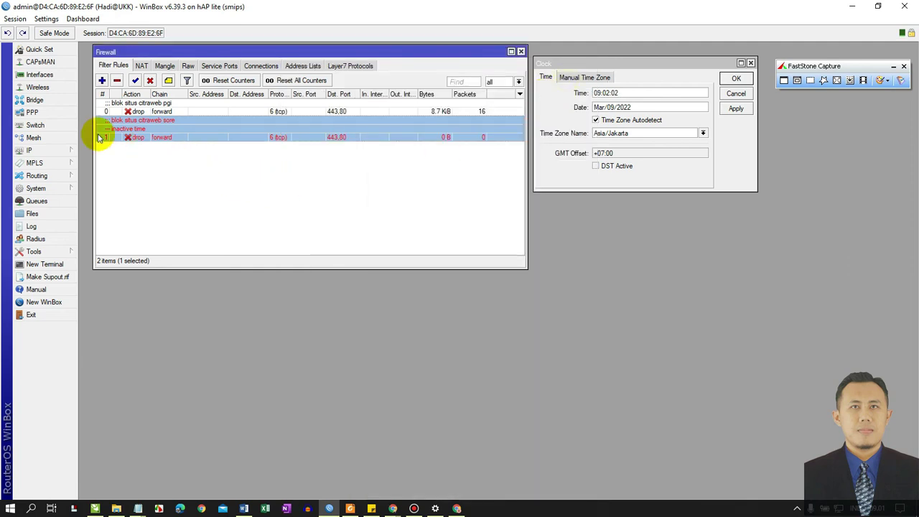
pyautogui.click(140, 144)
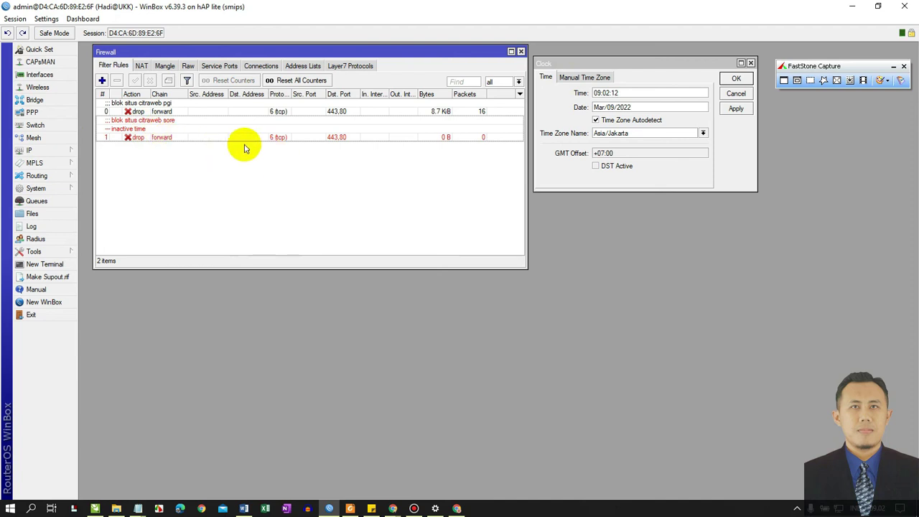
pyautogui.click(201, 134)
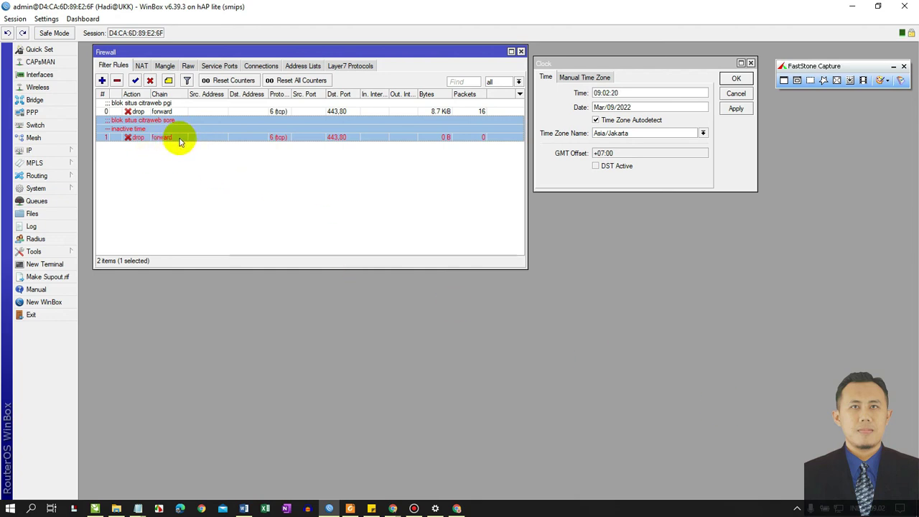
# - Open the Windows date and time settings, manually set the computer's time to 14:02, and minimize the settings window
pyautogui.click(877, 510)
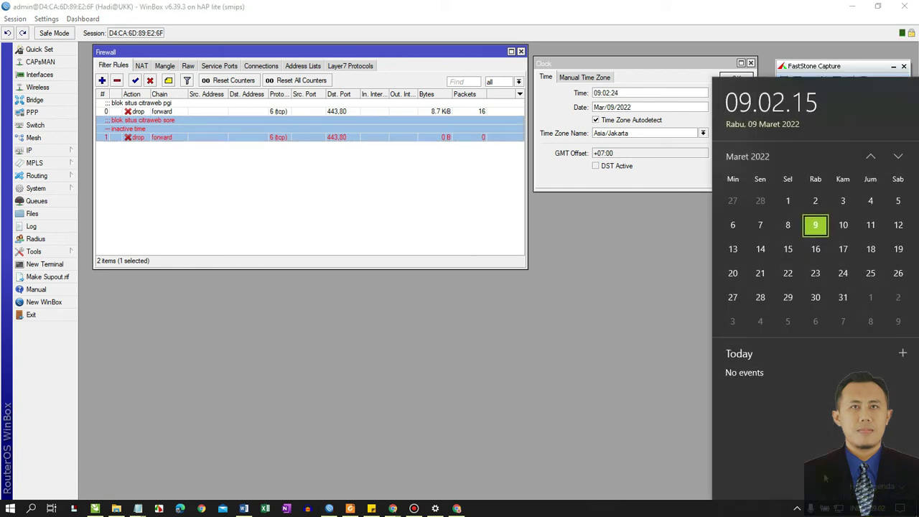
pyautogui.rightClick(877, 512)
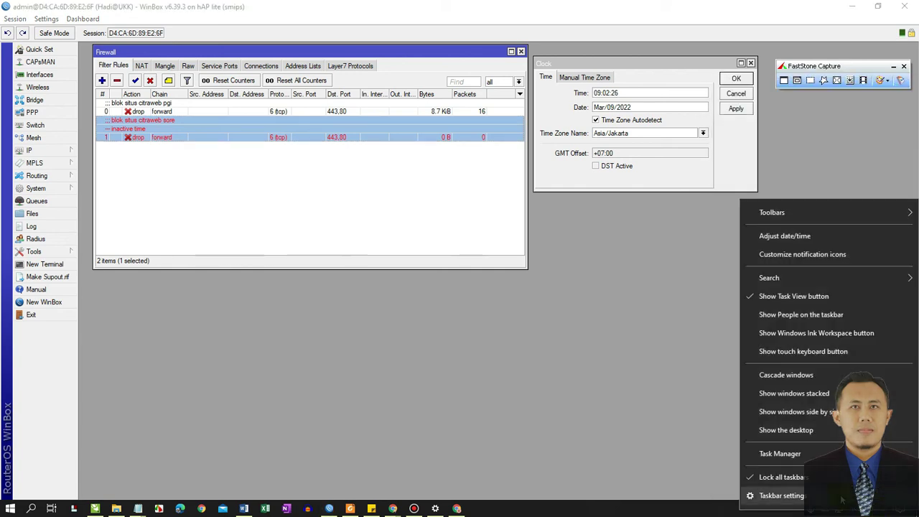
pyautogui.click(822, 242)
pyautogui.click(228, 211)
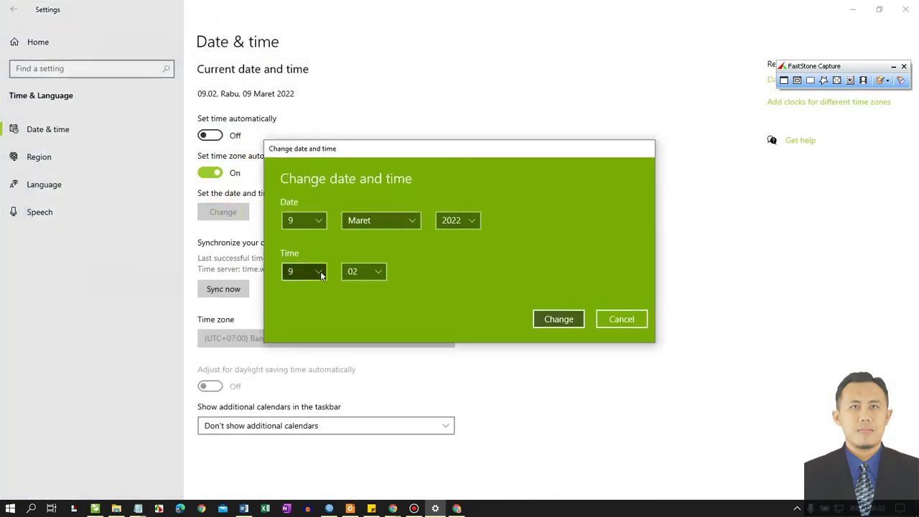
pyautogui.click(319, 271)
pyautogui.scroll(-3, 319, 273)
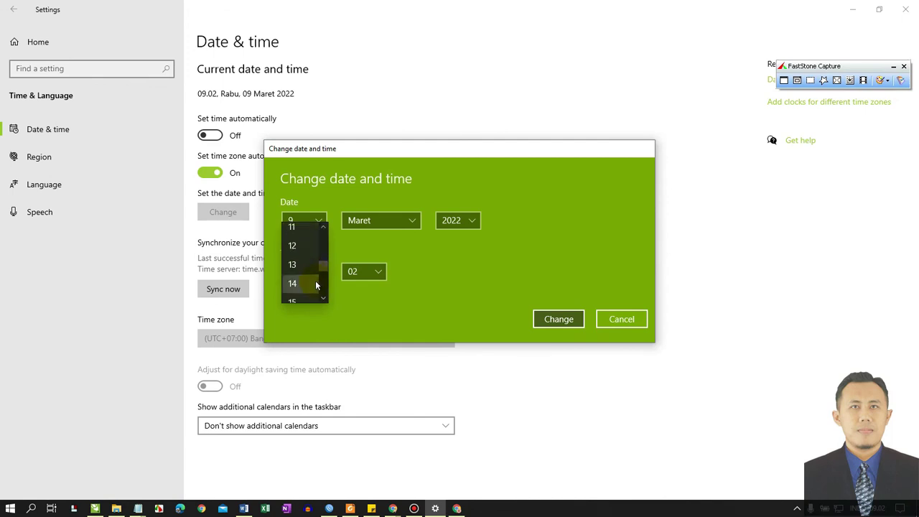
pyautogui.click(316, 283)
pyautogui.click(376, 271)
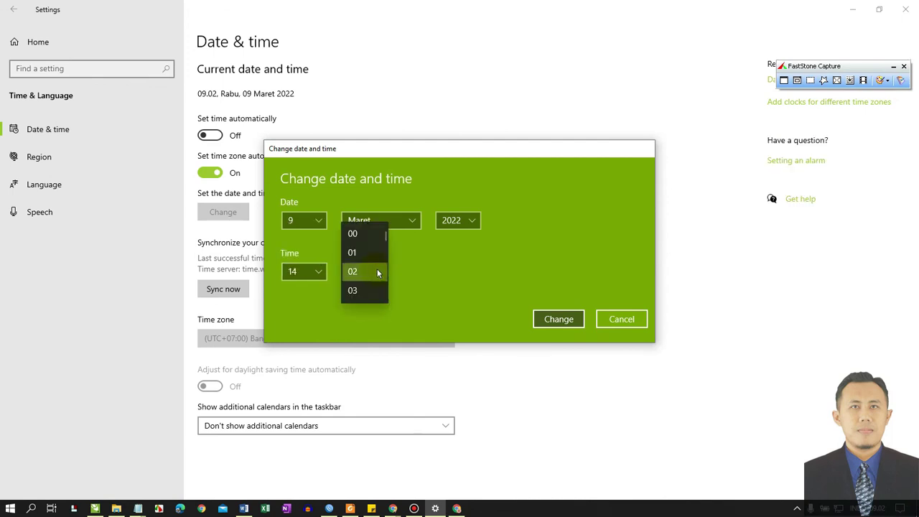
pyautogui.click(376, 269)
pyautogui.click(570, 319)
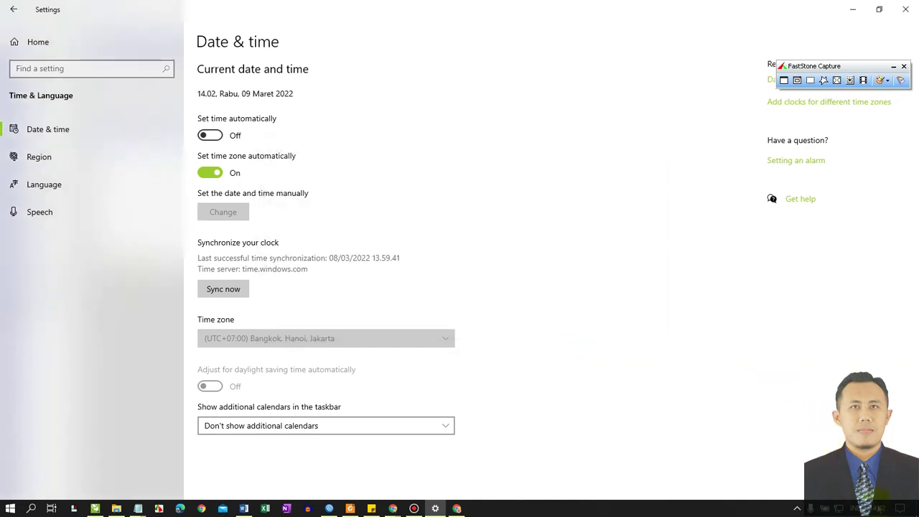
pyautogui.click(852, 9)
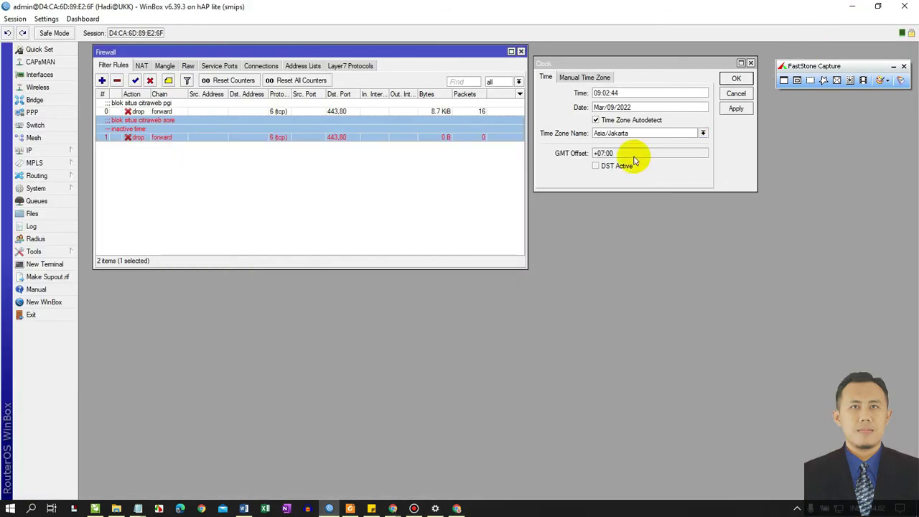
# - Move the router's Clock window slightly, set its time to 14:02:53, and apply the change
pyautogui.moveTo(629, 61); pyautogui.dragTo(628, 51)
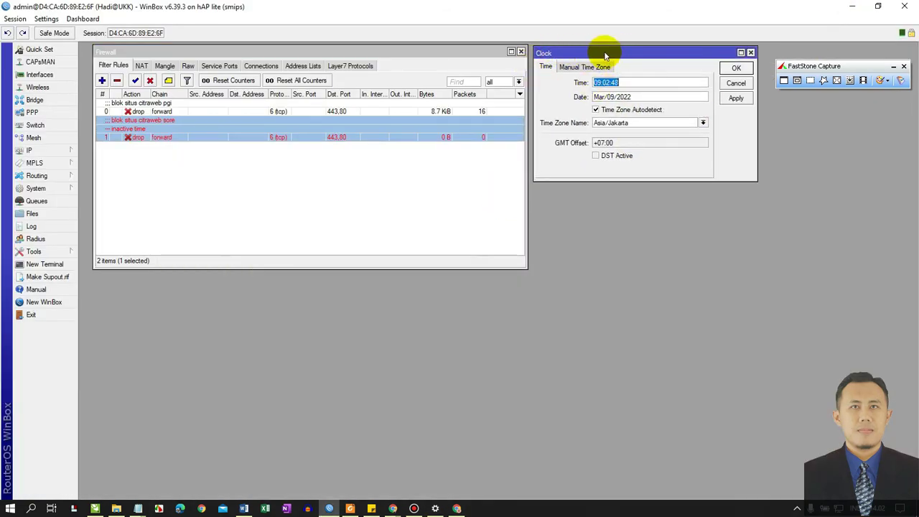
pyautogui.moveTo(606, 53); pyautogui.dragTo(602, 53)
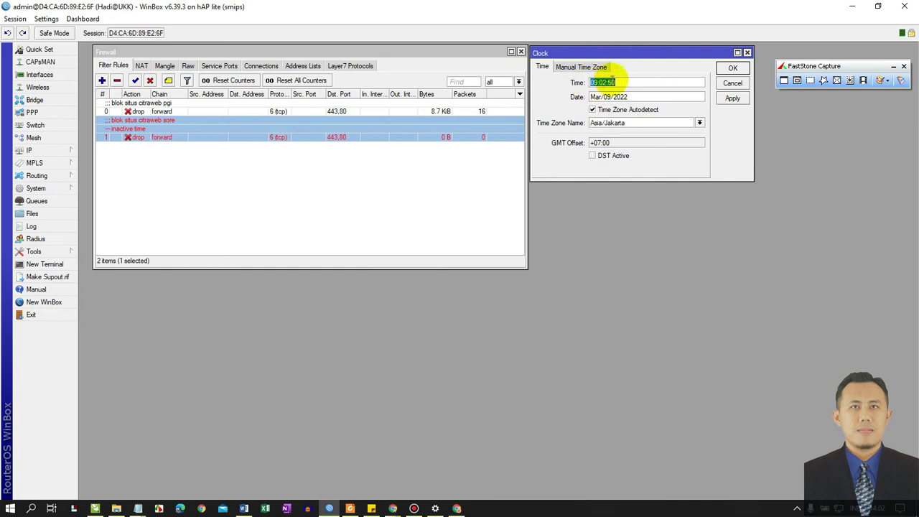
pyautogui.click(601, 82)
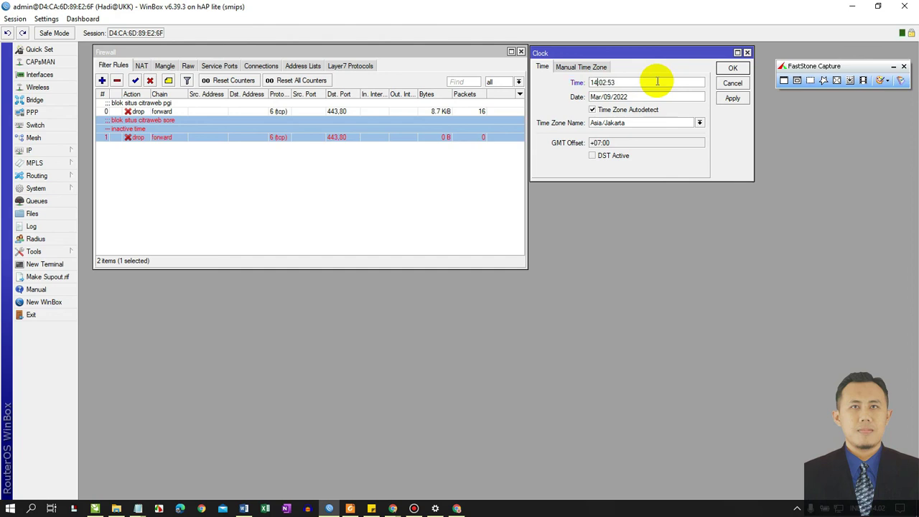
pyautogui.click(732, 99)
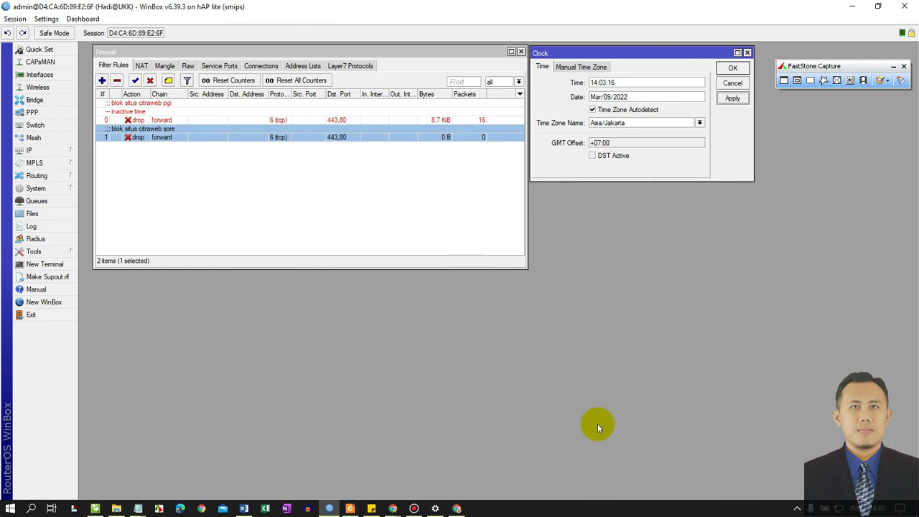
# - Switch to Chrome, reload the citraweb.com article page to test the afternoon block, and return to WinBox to check the rule's packet counter
pyautogui.moveTo(458, 510)
pyautogui.click(436, 442)
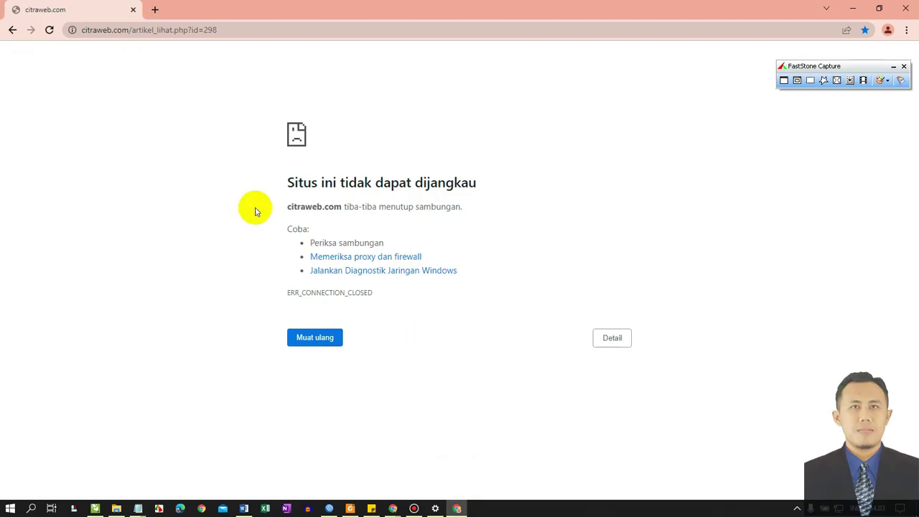
pyautogui.click(49, 30)
pyautogui.click(205, 35)
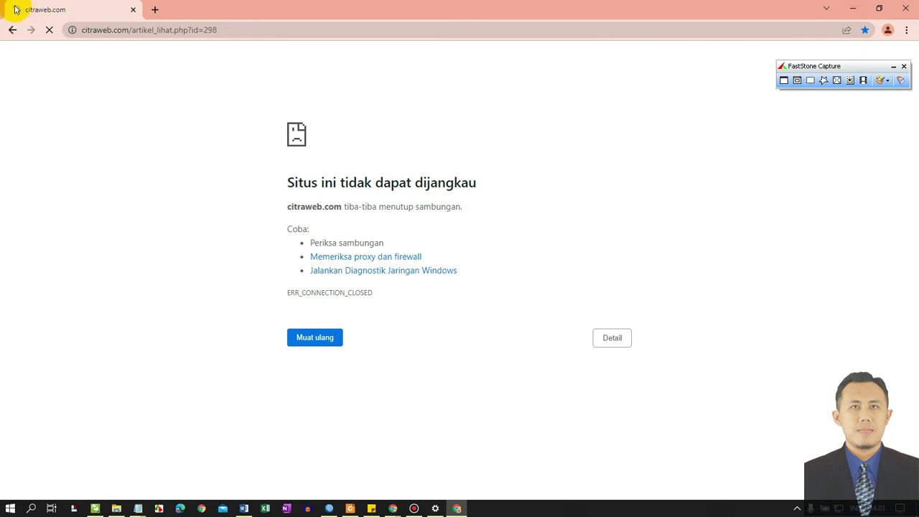
pyautogui.click(853, 7)
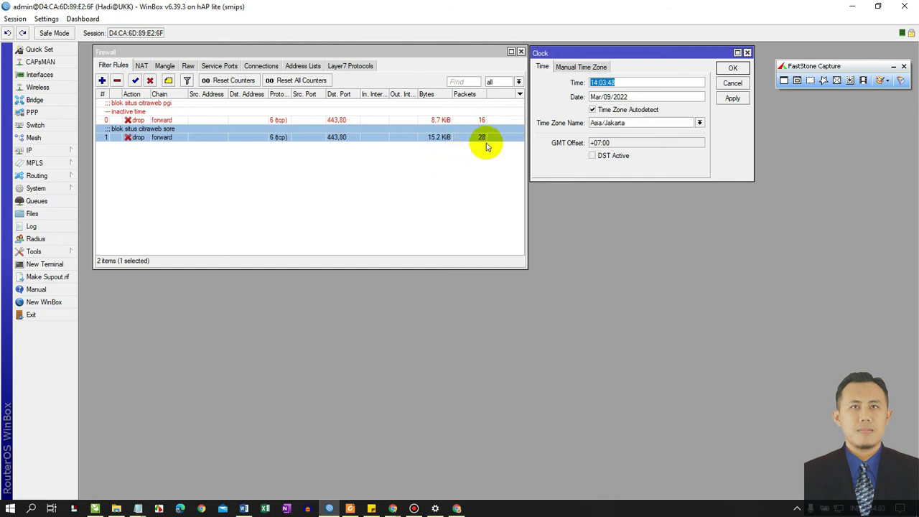
pyautogui.moveTo(630, 54); pyautogui.dragTo(634, 52)
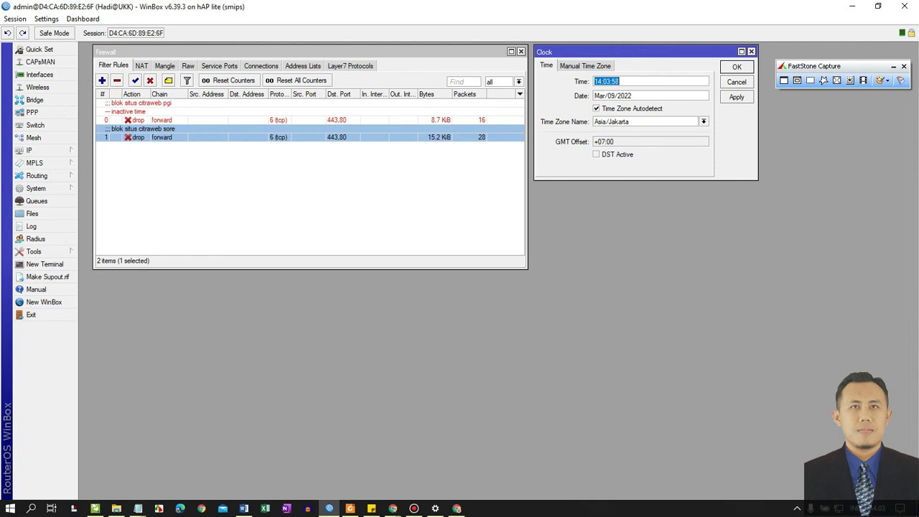
pyautogui.click(413, 508)
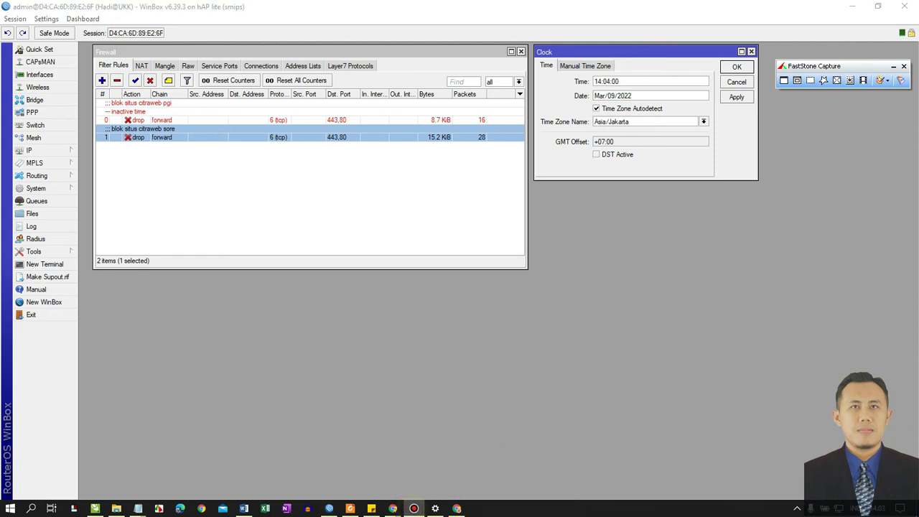